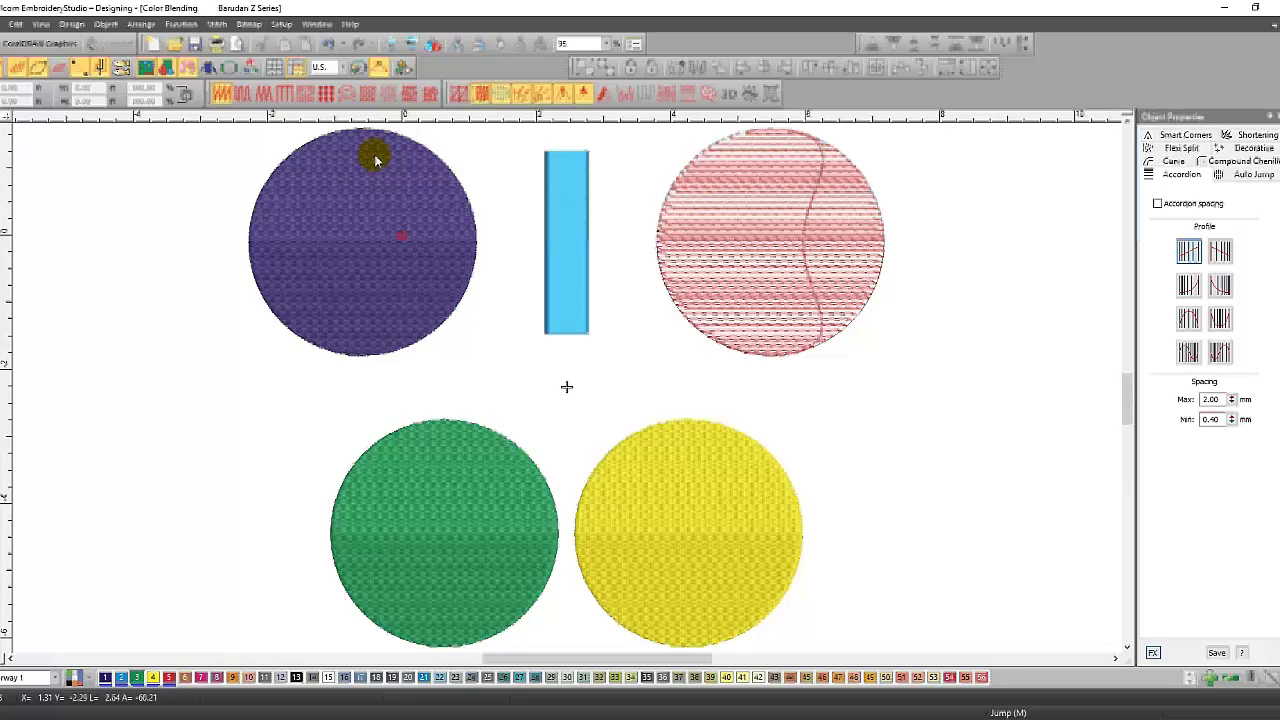
Zoom in close on the purple circle and select it to inspect its fill stitching
scroll(375, 160, up, 3)
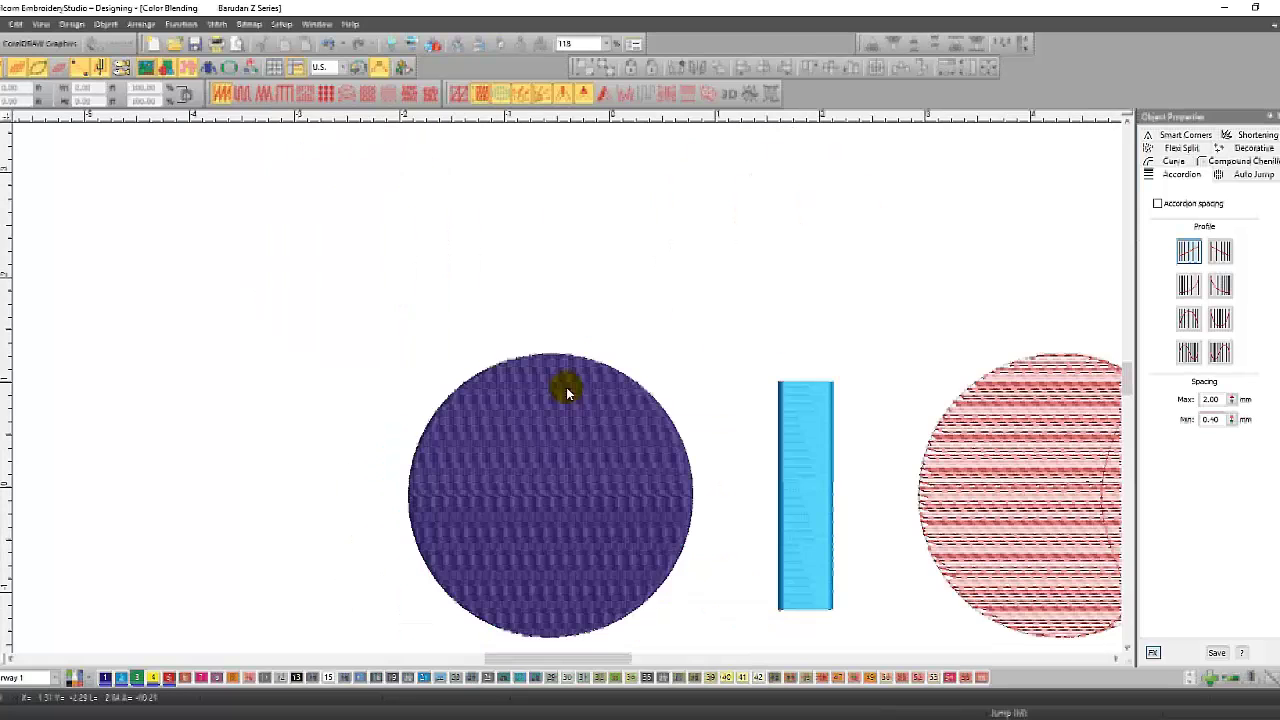
click(566, 390)
scroll(566, 390, up, 3)
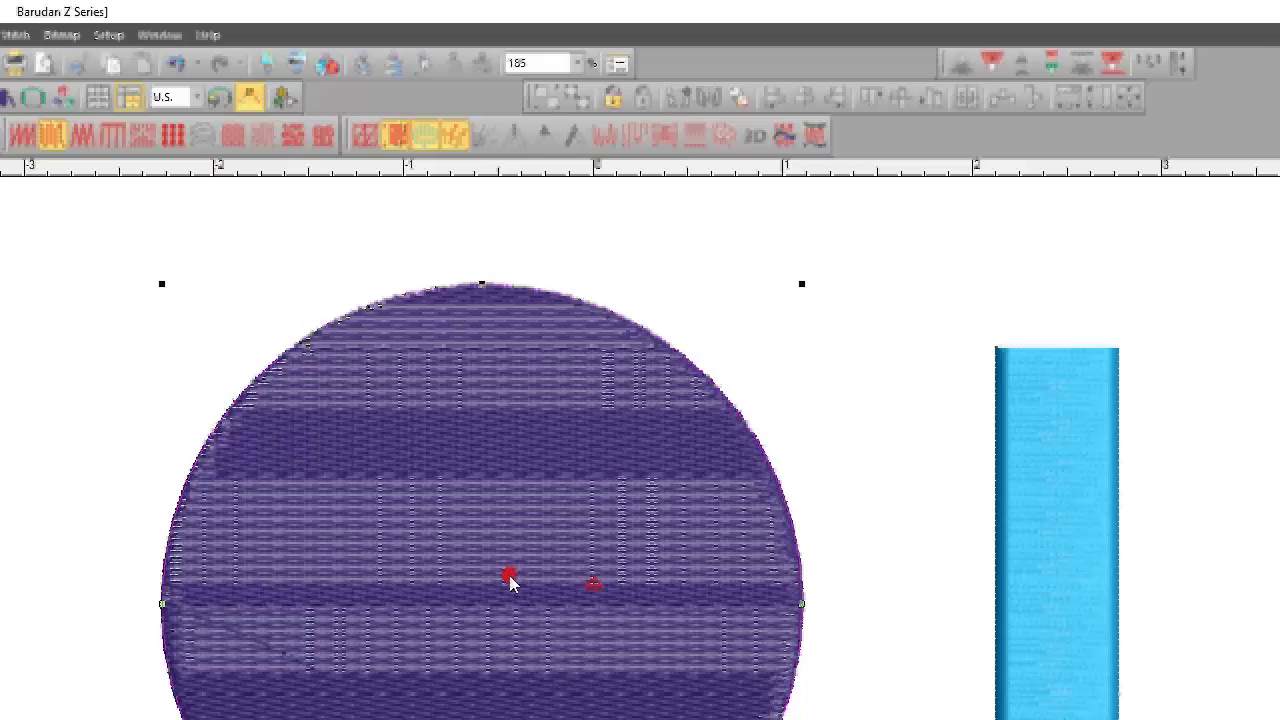
click(509, 578)
click(401, 575)
scroll(380, 556, up, 1)
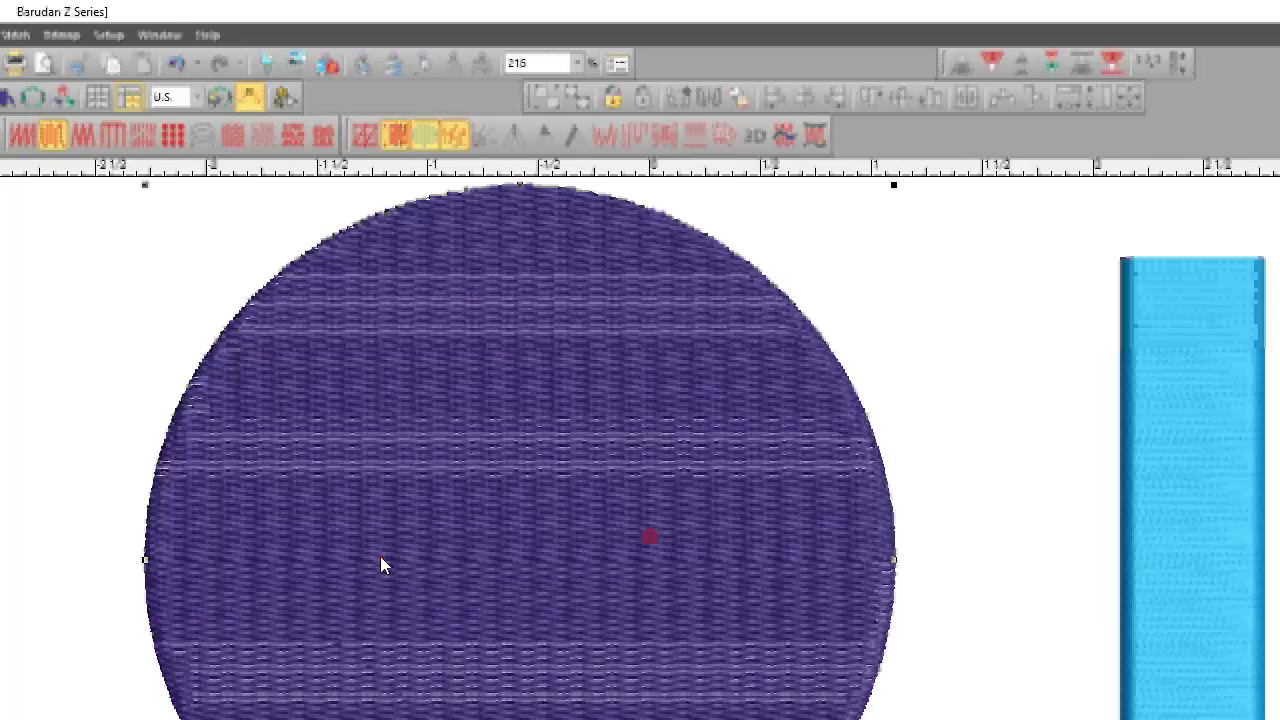
click(383, 557)
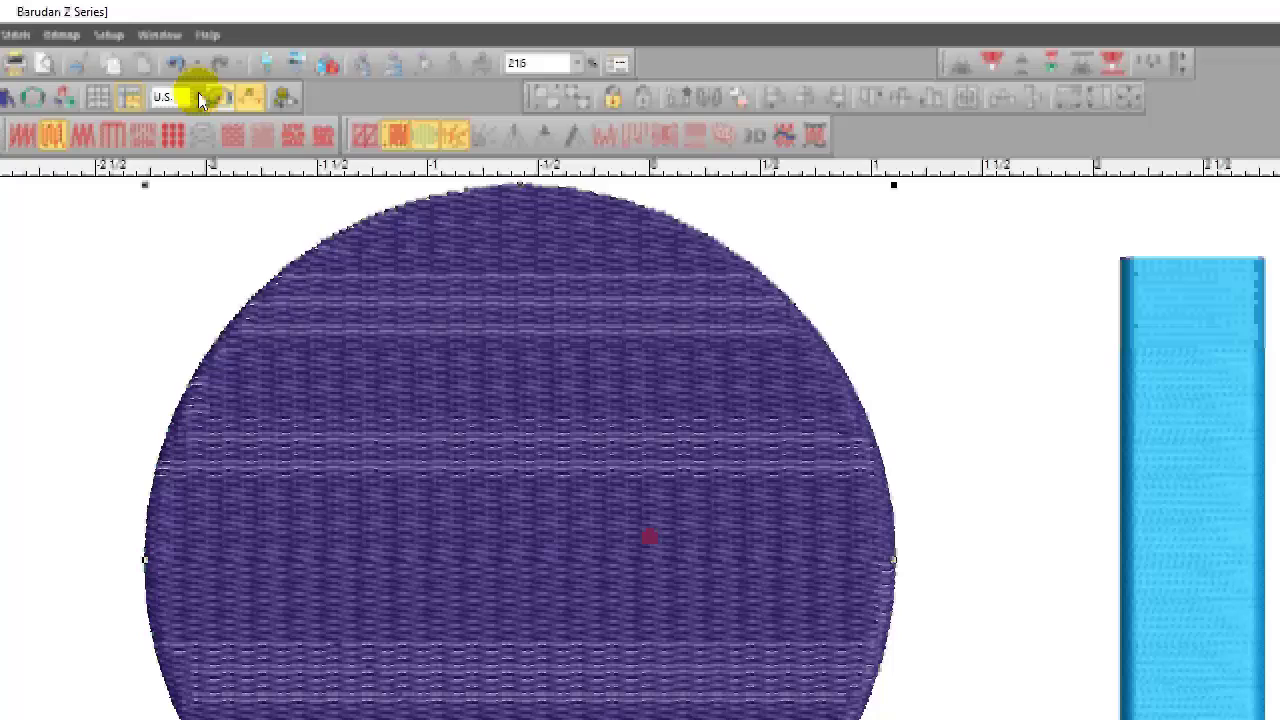
click(160, 34)
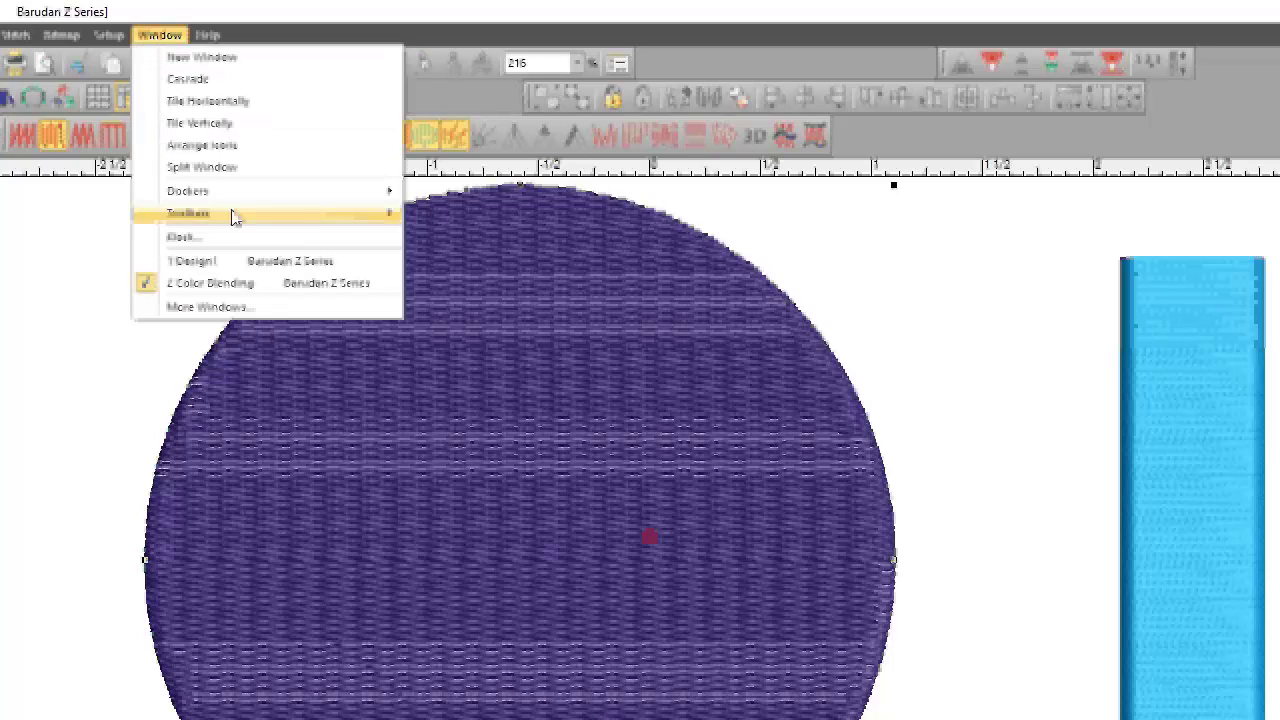
mouse_move(314, 217)
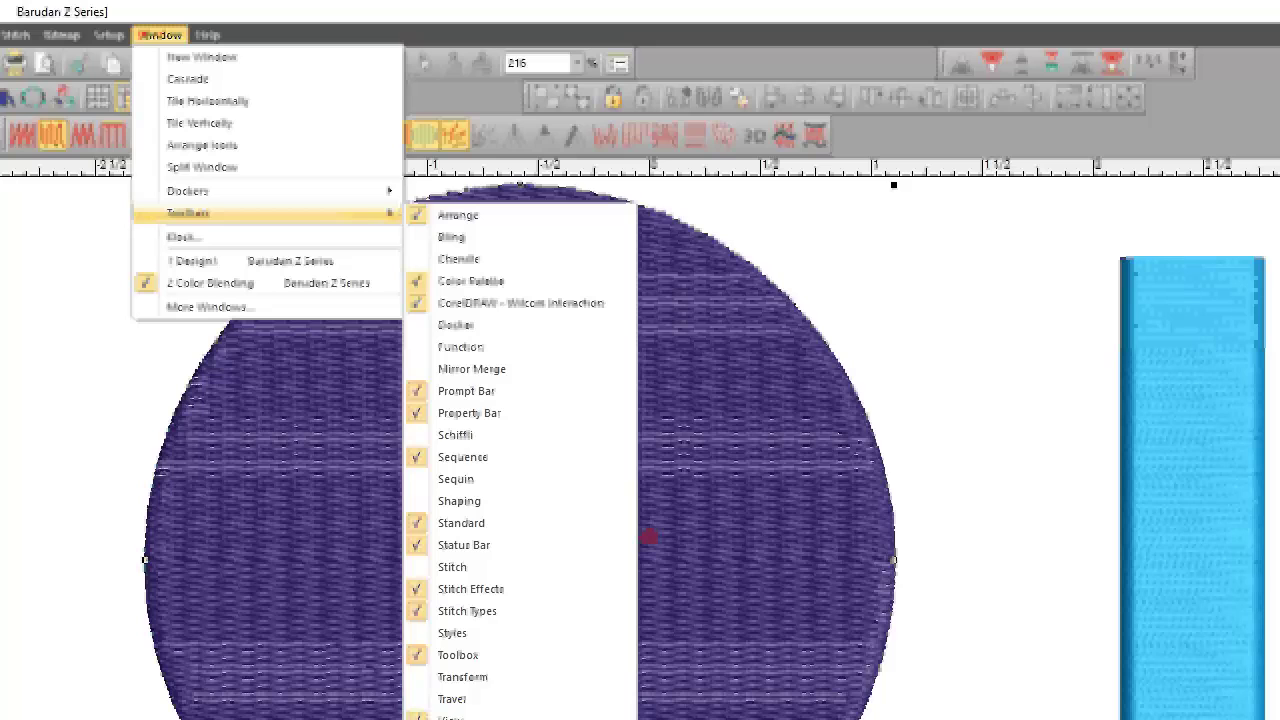
key(Escape)
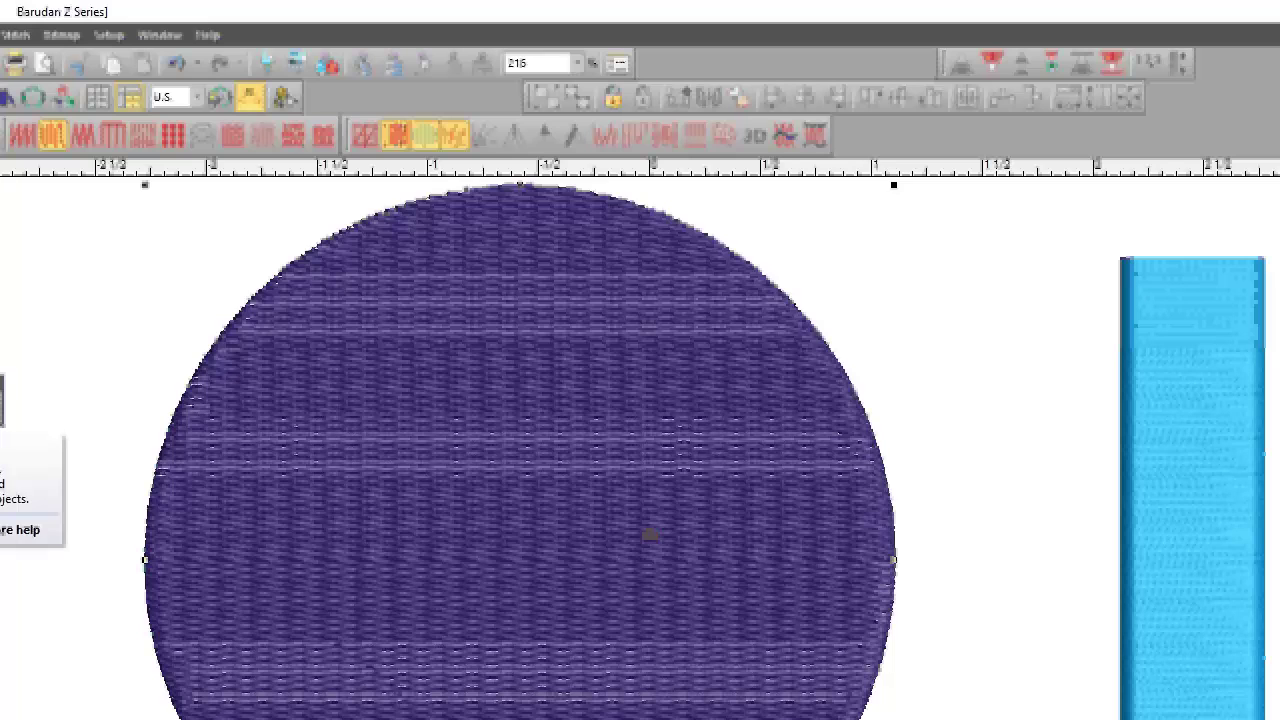
Open Color Blending for the circle and set the top layer red and the bottom layer yellow
click(3, 400)
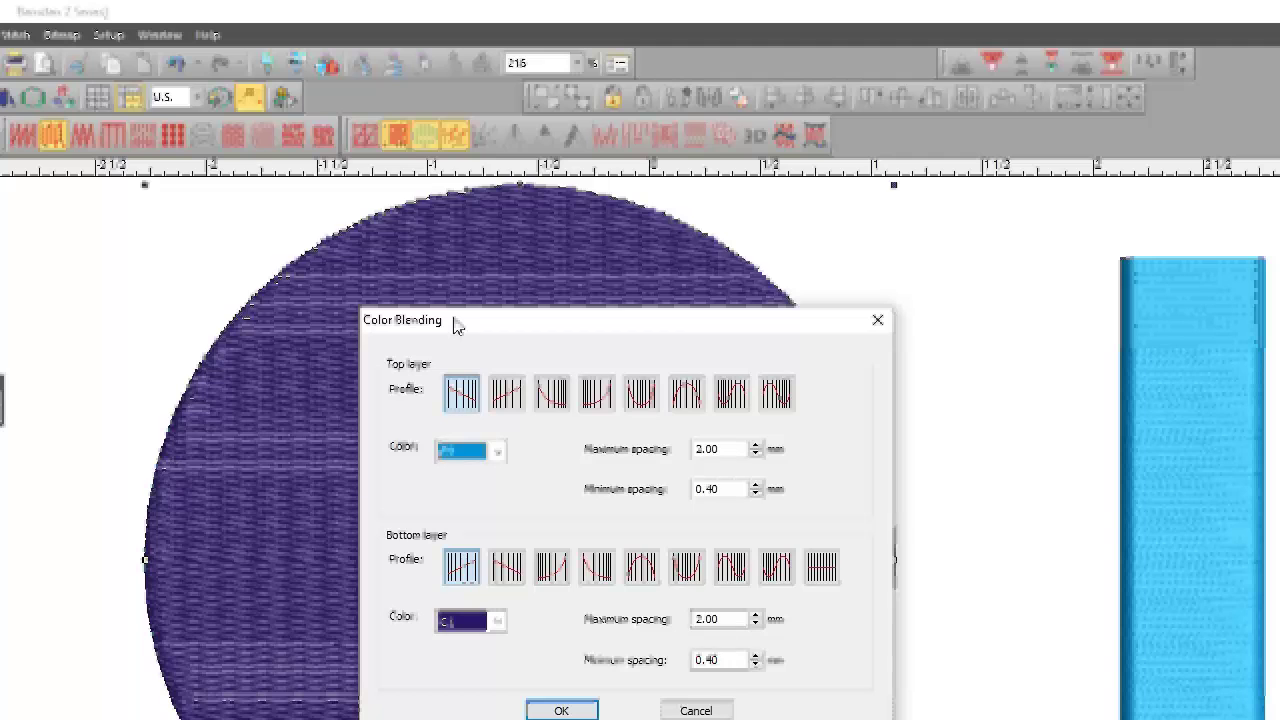
drag(455, 325, 367, 286)
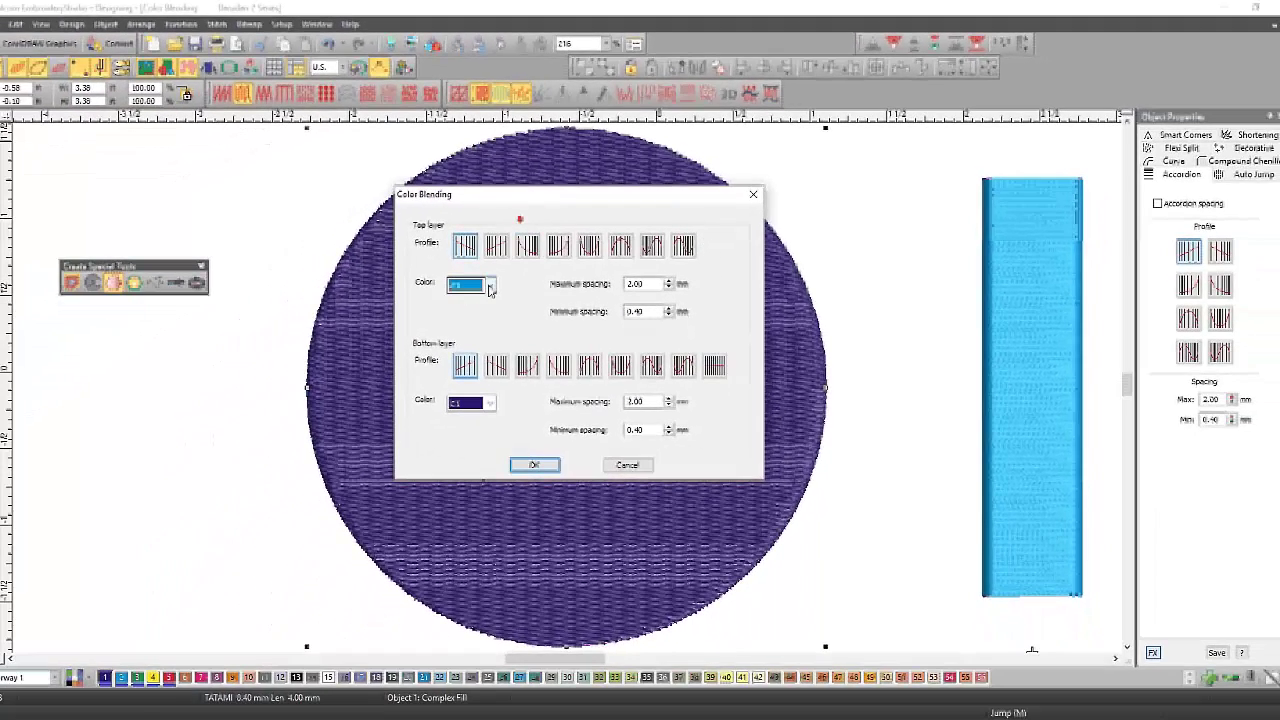
click(490, 288)
click(470, 345)
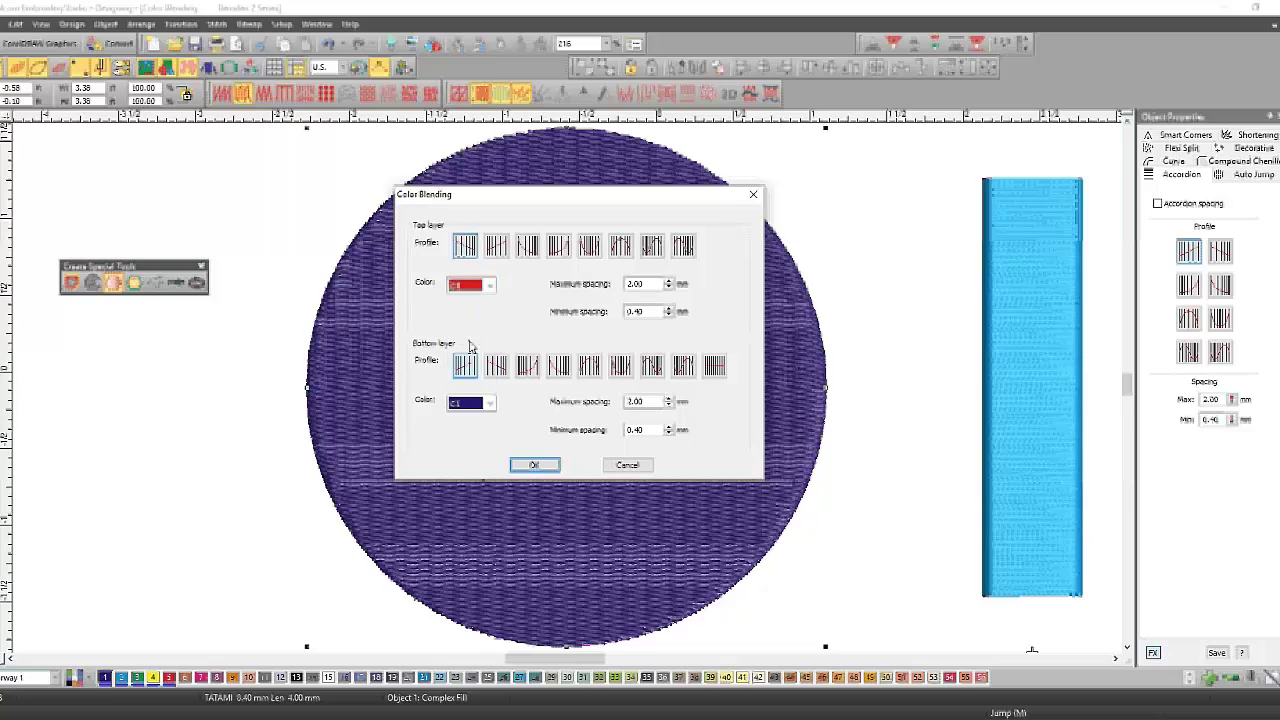
click(490, 403)
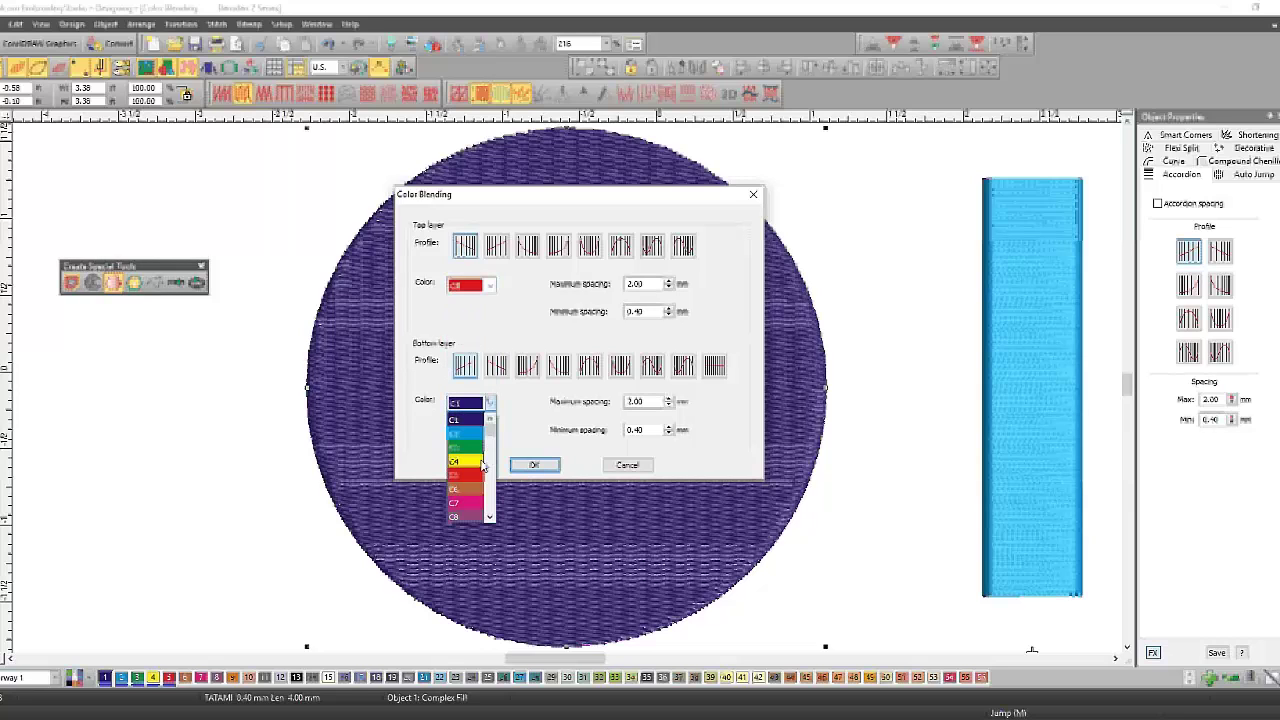
click(480, 465)
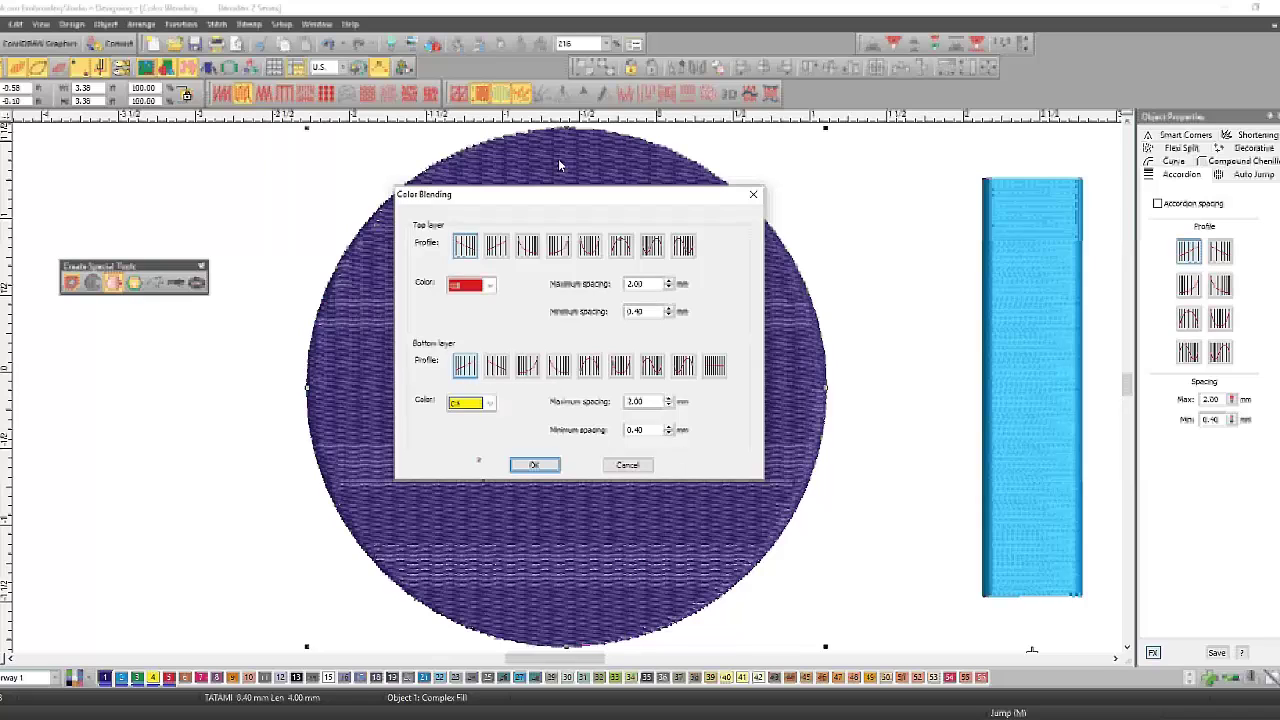
Give the bottom layer an even profile and the top layer a concave-convex profile
click(643, 284)
click(715, 368)
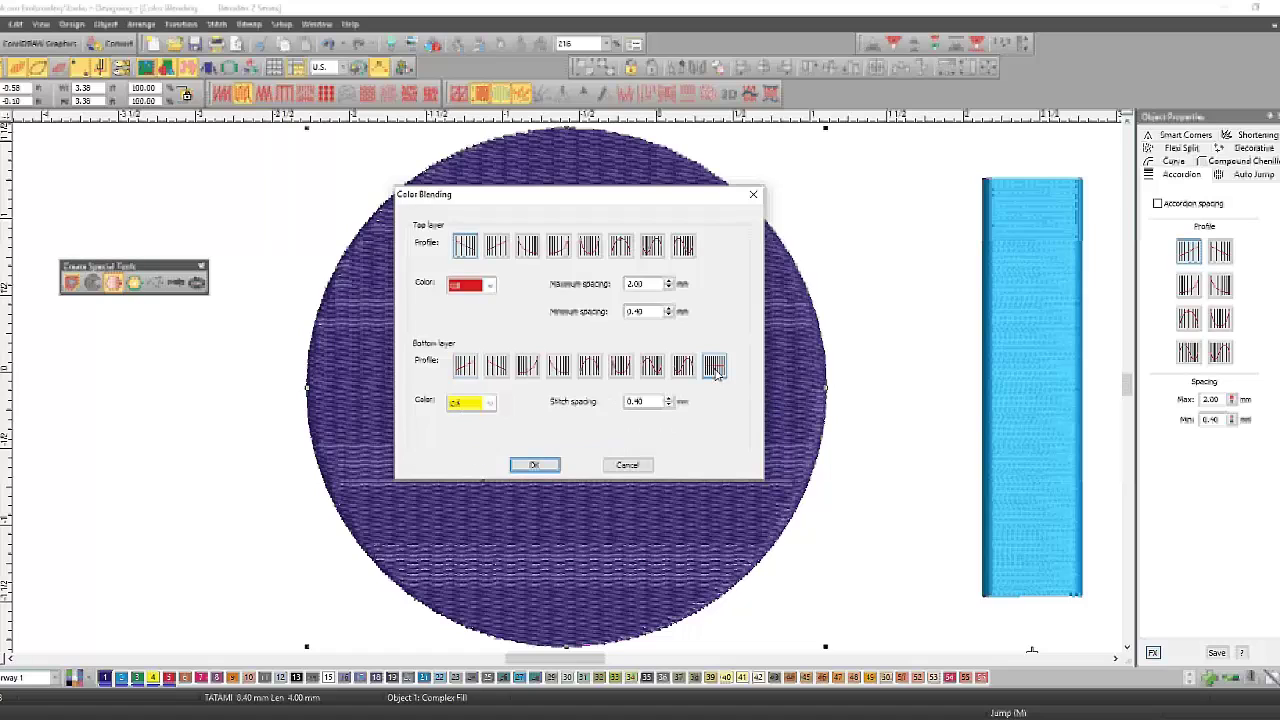
click(652, 250)
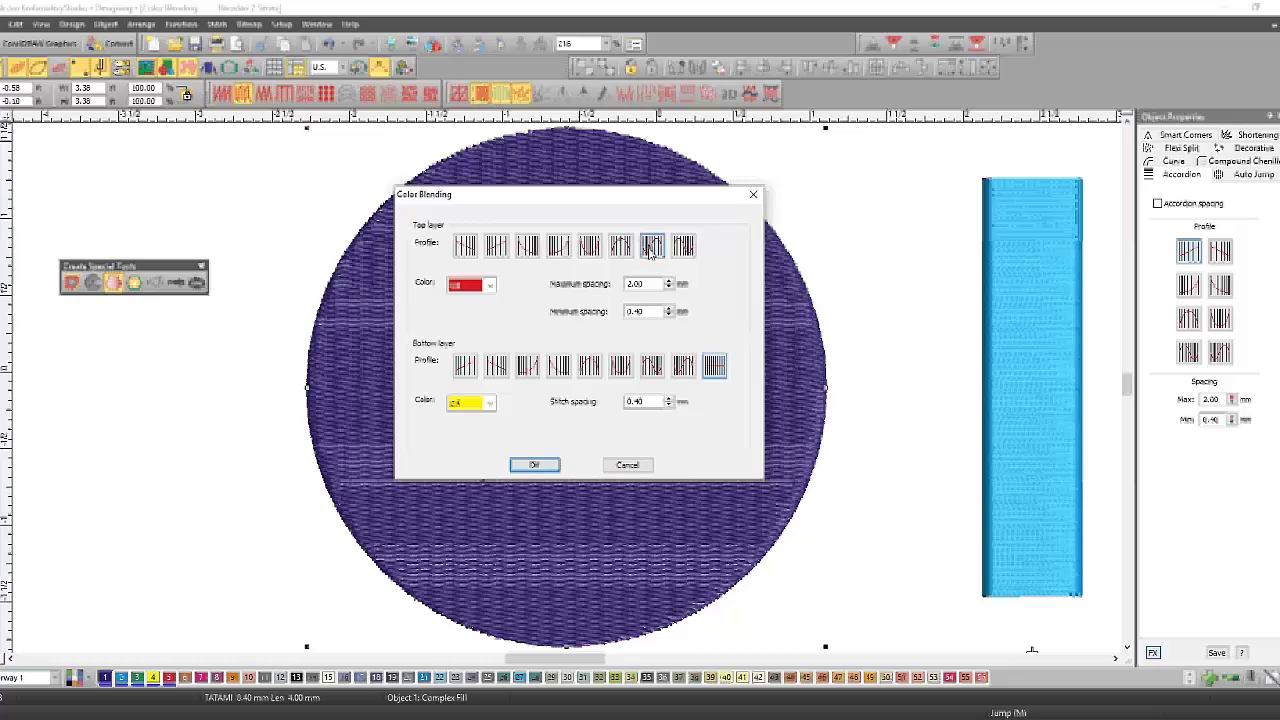
Apply the red-yellow blend, then undo it and reselect the purple circle
click(532, 466)
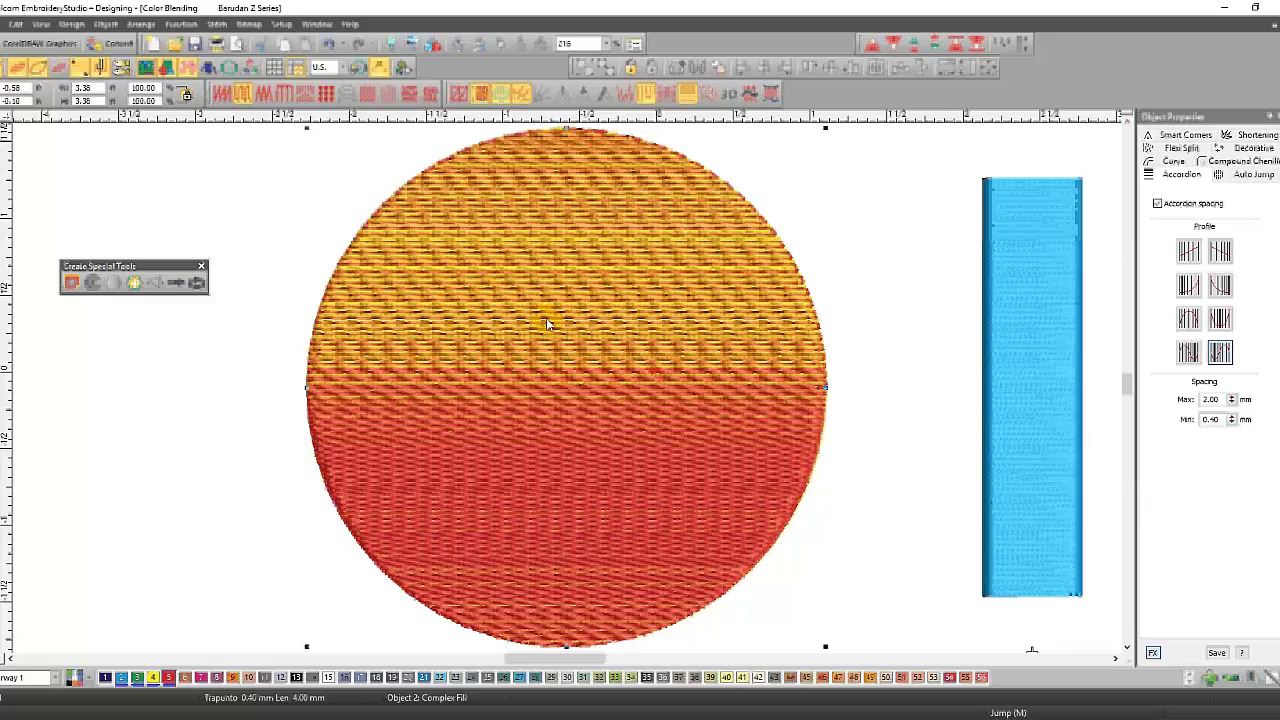
click(357, 46)
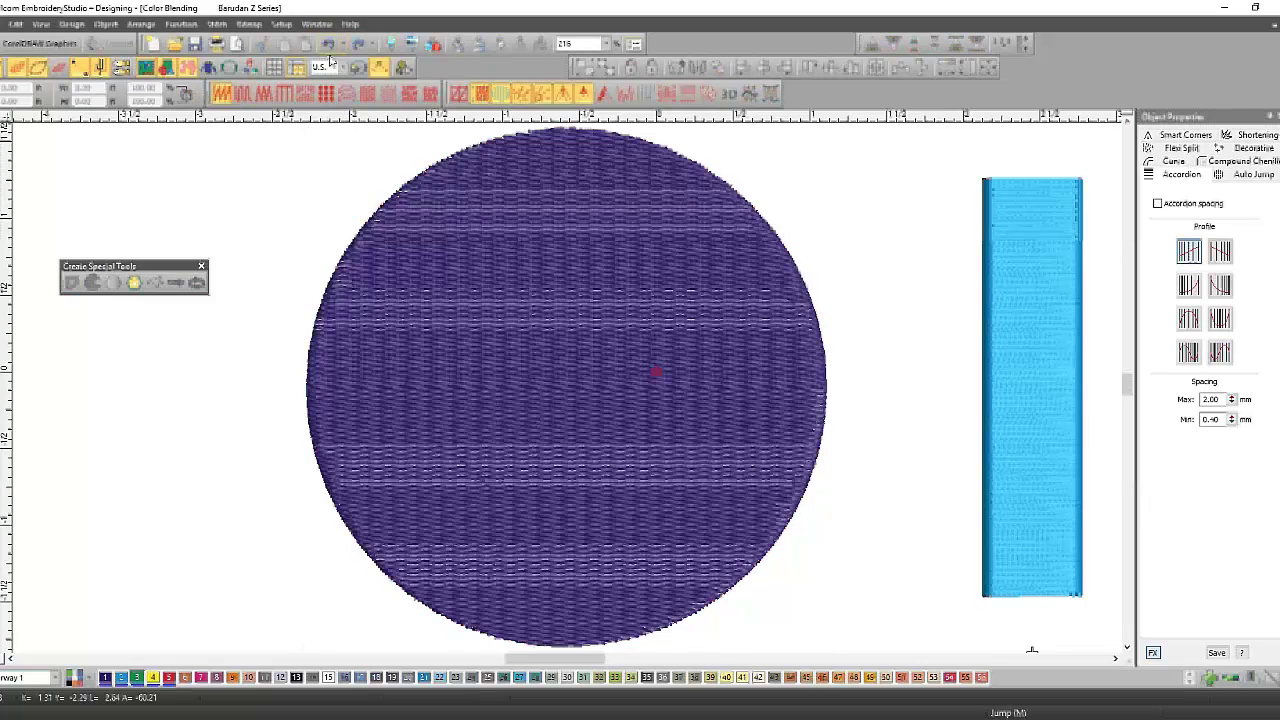
click(447, 272)
Reopen Color Blending, switch the top-layer profile to Convex-concave, and apply the red-to-yellow blend
click(114, 283)
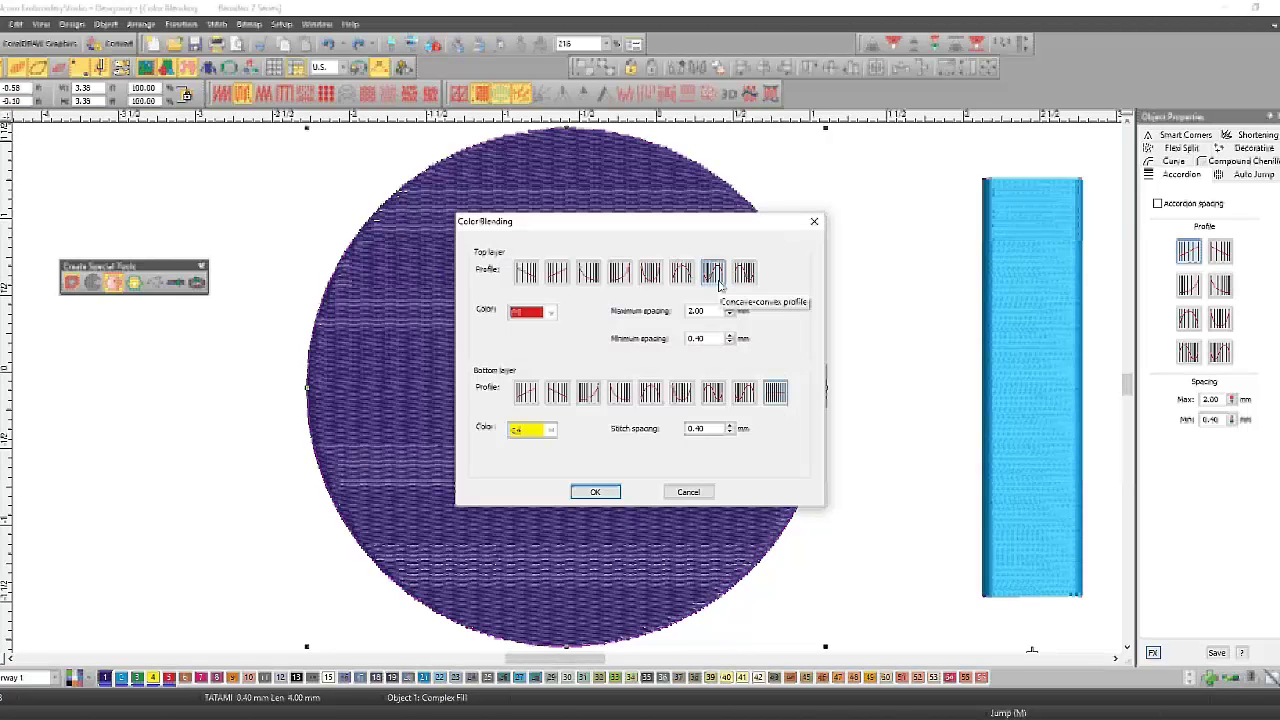
click(714, 276)
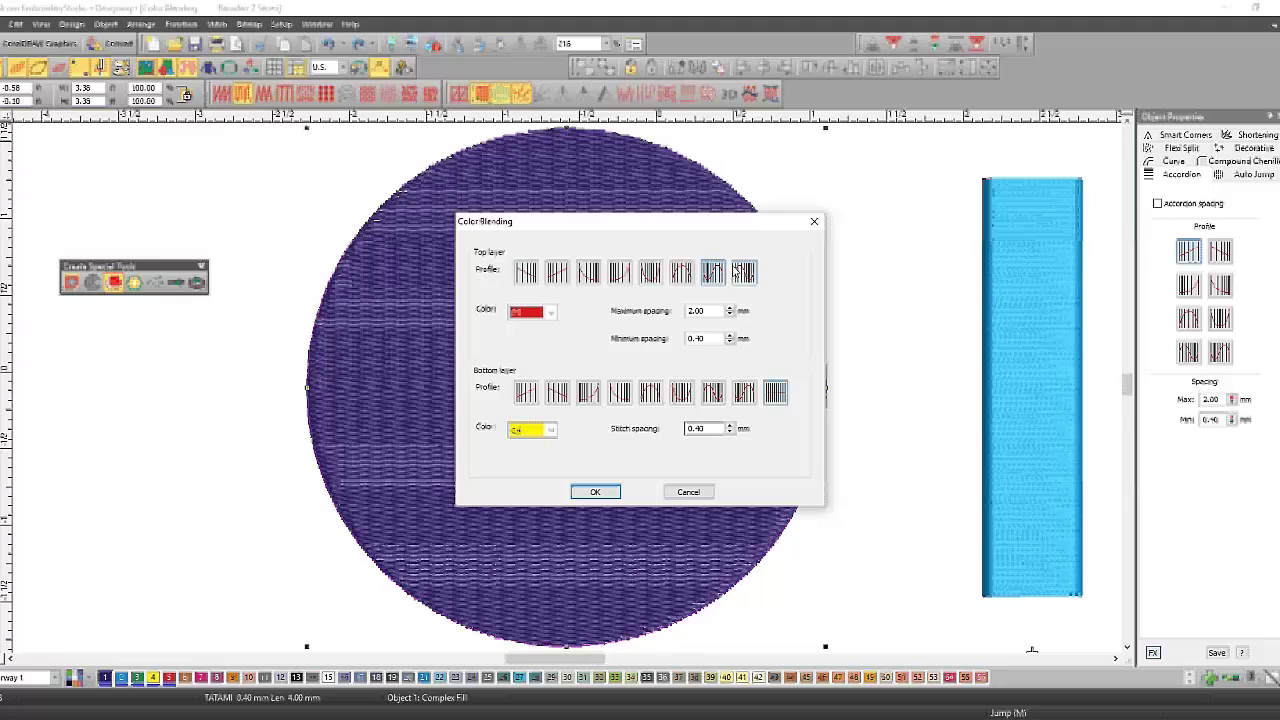
click(738, 276)
click(595, 493)
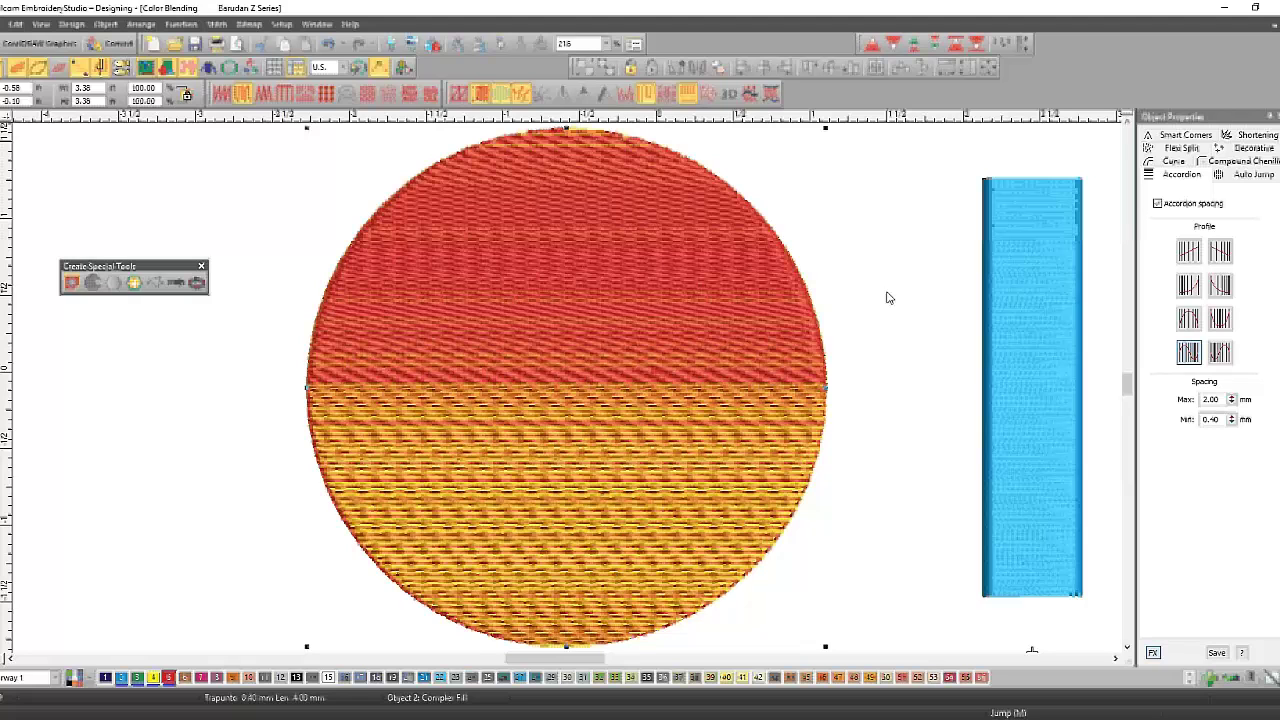
Zoom out and back in, then select the blue column beside the sunset circle
scroll(627, 423, down, 1)
scroll(625, 405, down, 1)
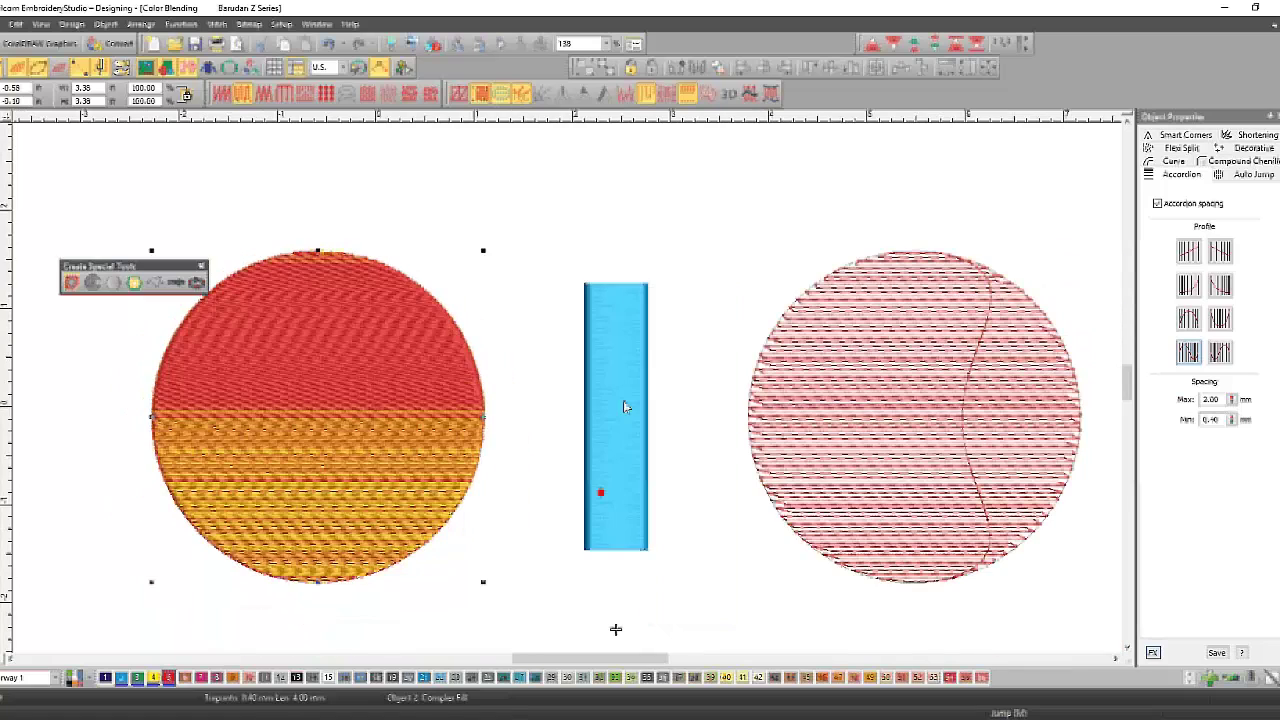
scroll(567, 394, up, 2)
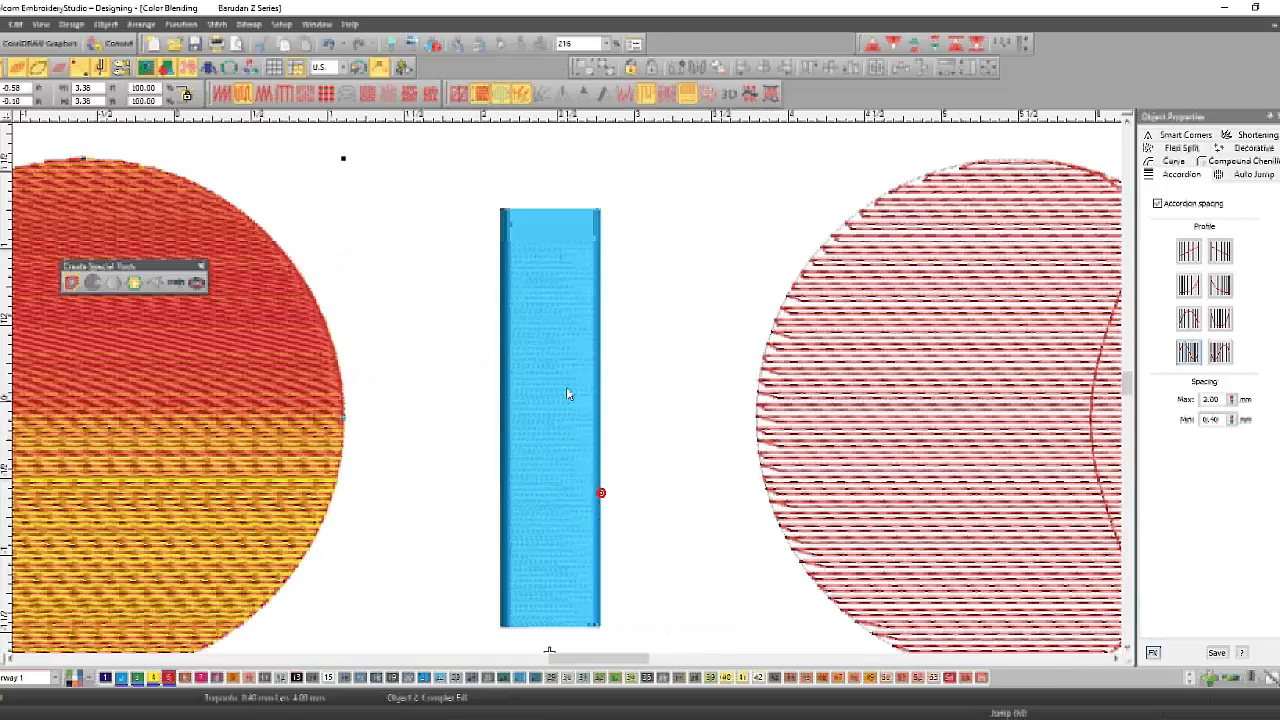
click(518, 328)
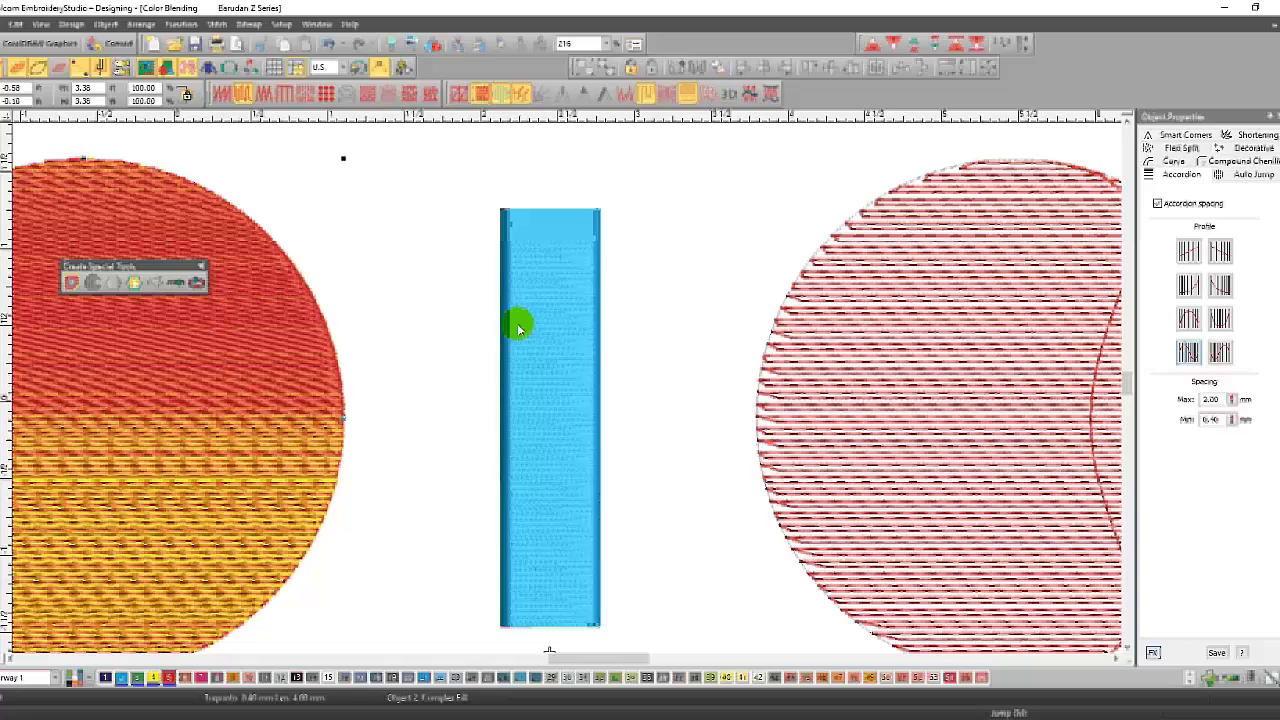
click(265, 383)
click(154, 436)
click(546, 314)
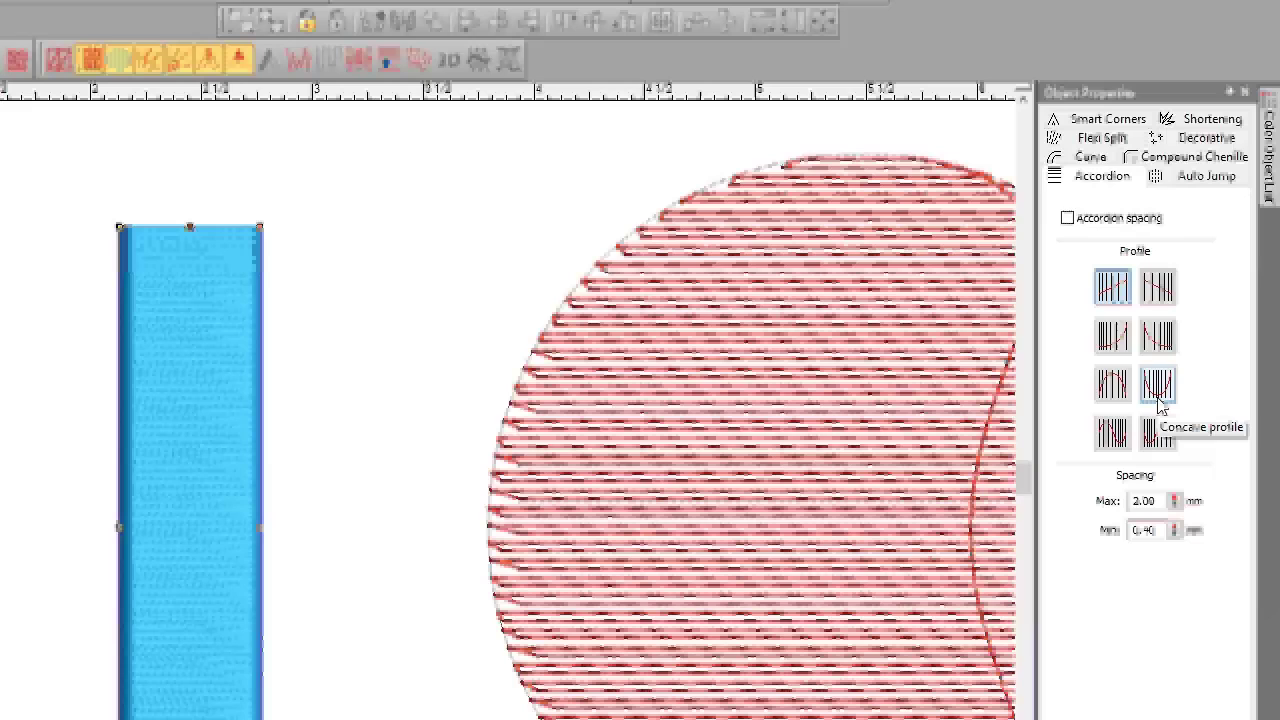
Try the accordion spacing profiles on the blue column, keep Convex-concave, and adjust its bends
click(1111, 435)
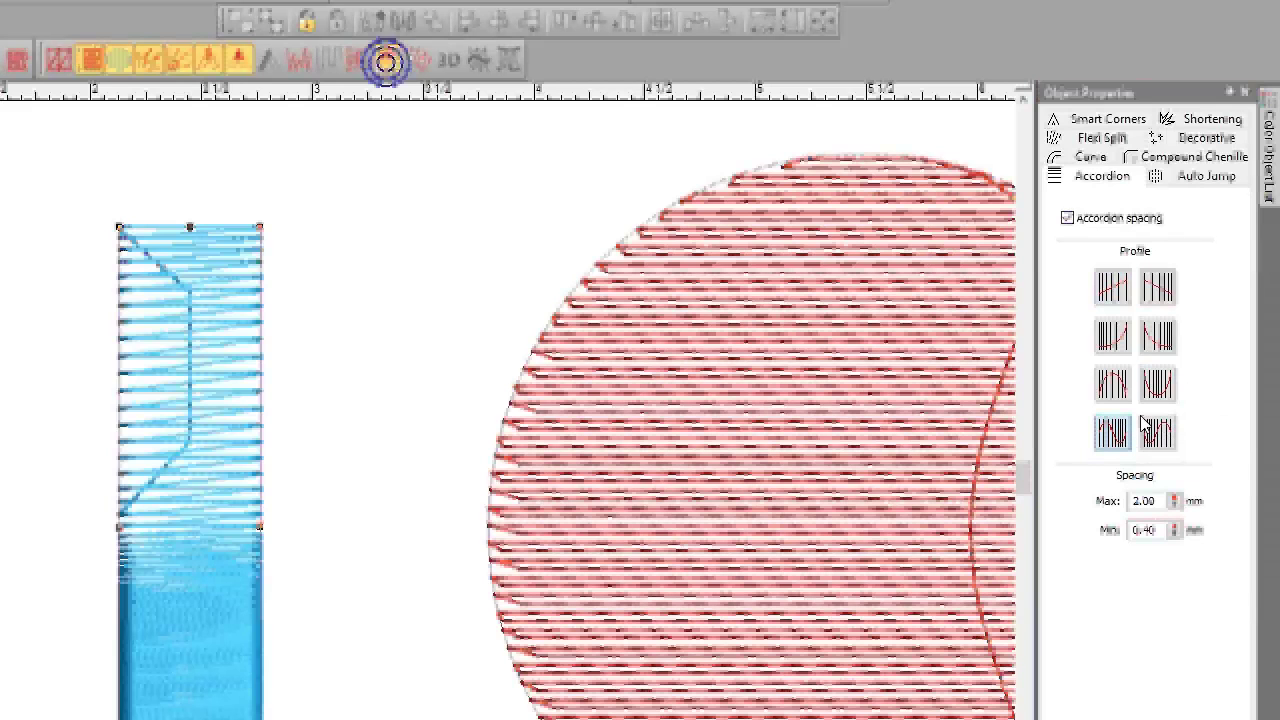
click(1160, 342)
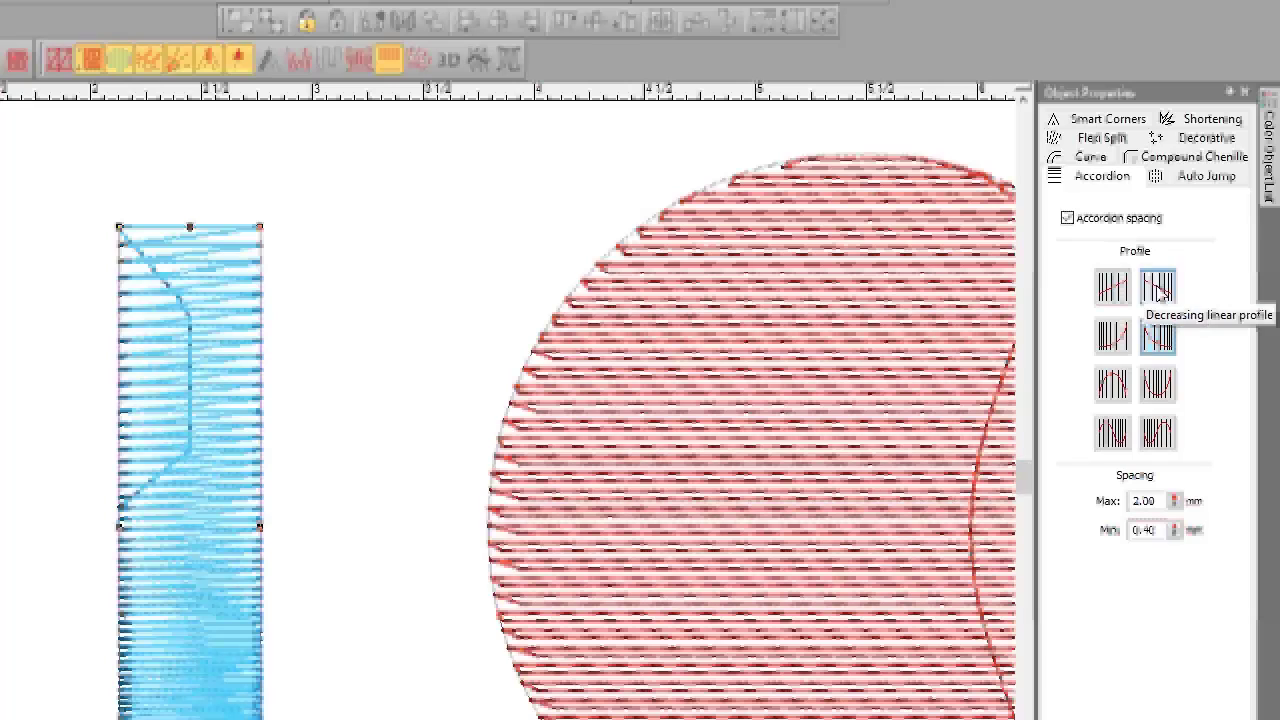
click(1158, 288)
click(1160, 438)
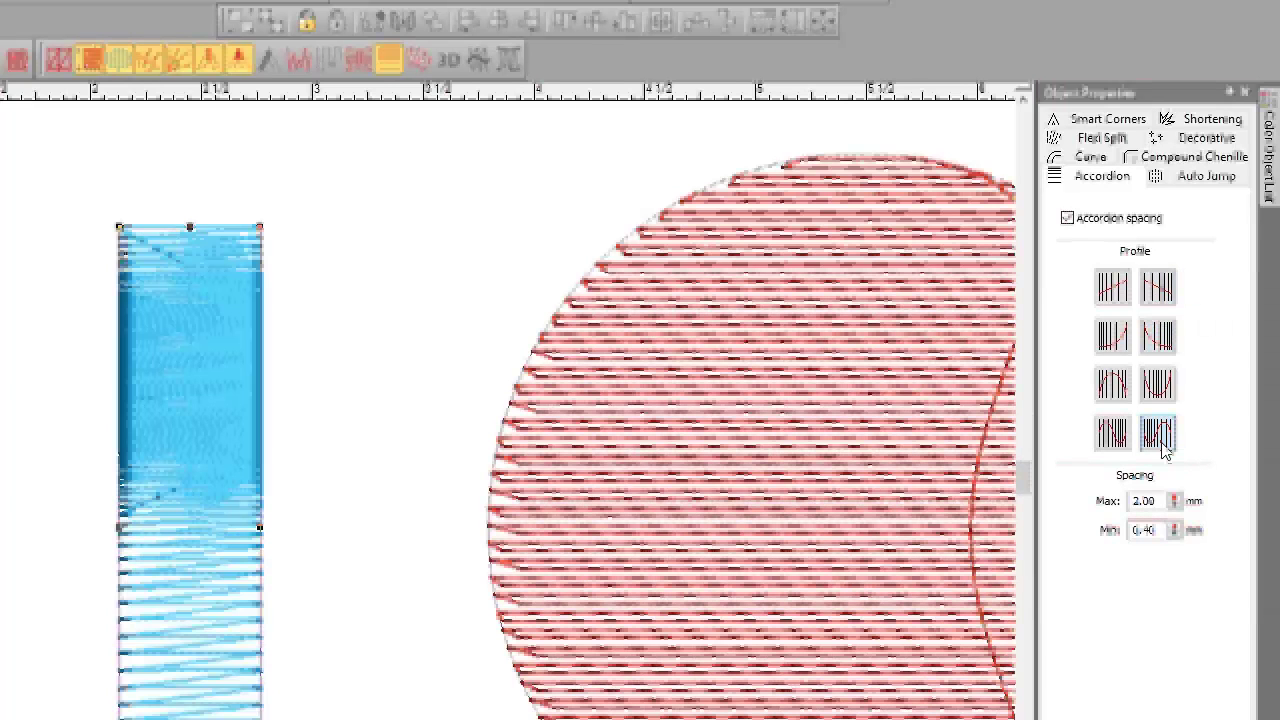
click(1115, 435)
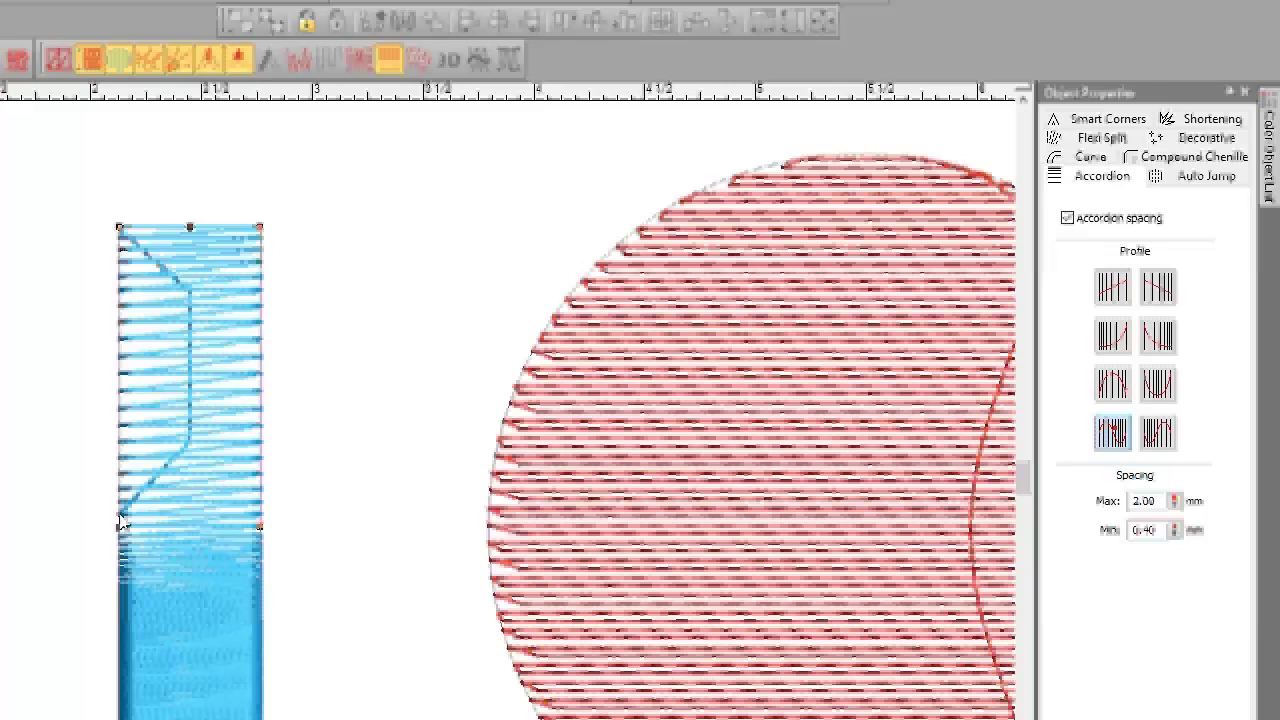
drag(190, 433, 120, 516)
drag(190, 278, 190, 283)
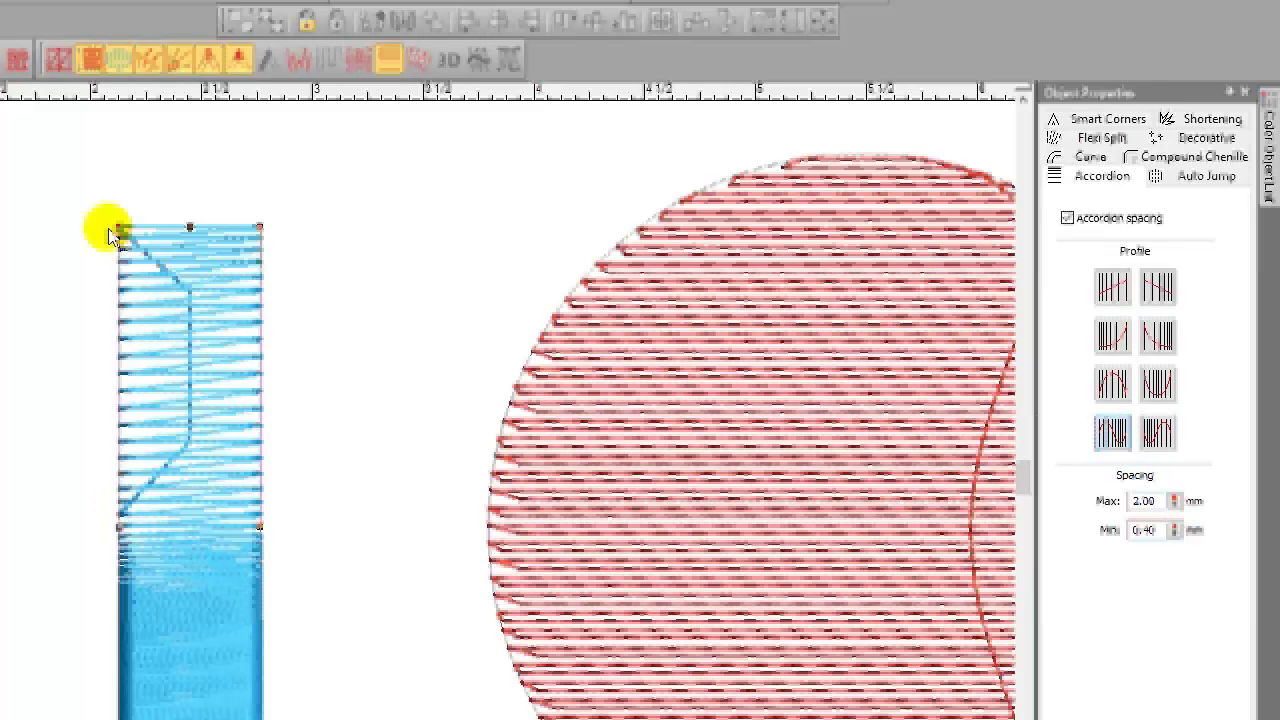
click(116, 238)
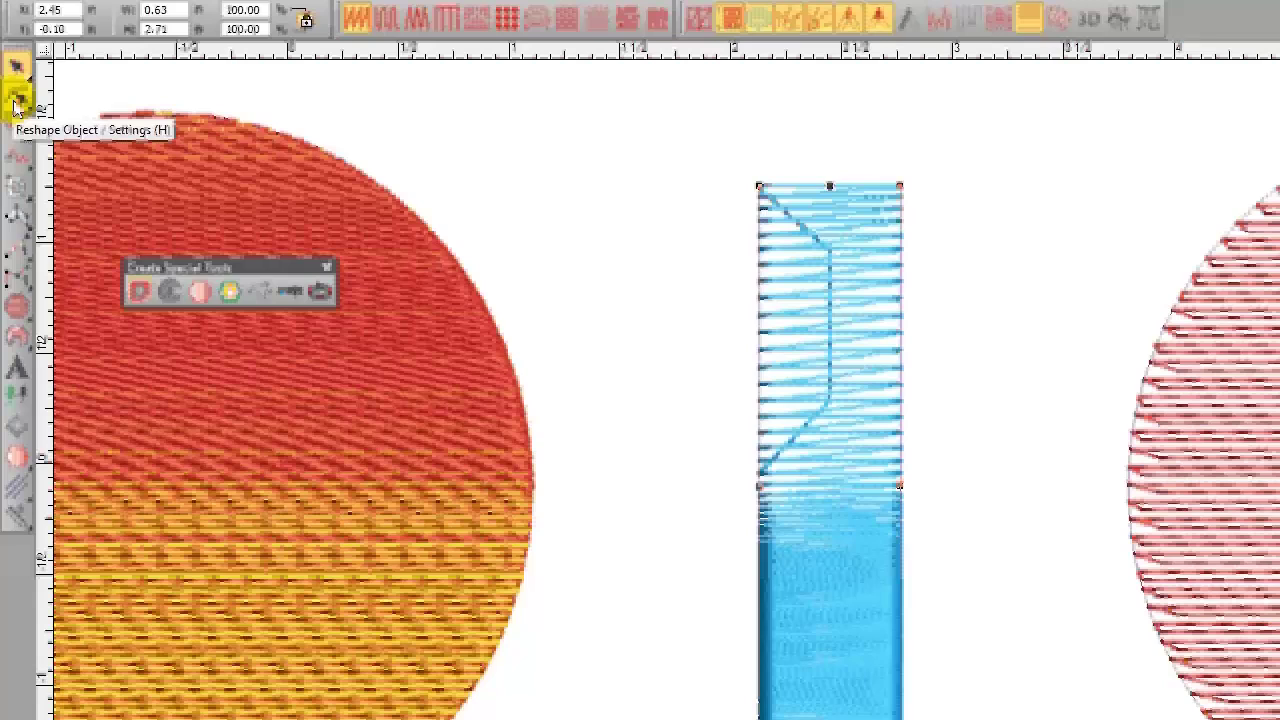
Reshape the column, moving its stitch-angle point to the top-left corner so stitches run straight
click(15, 102)
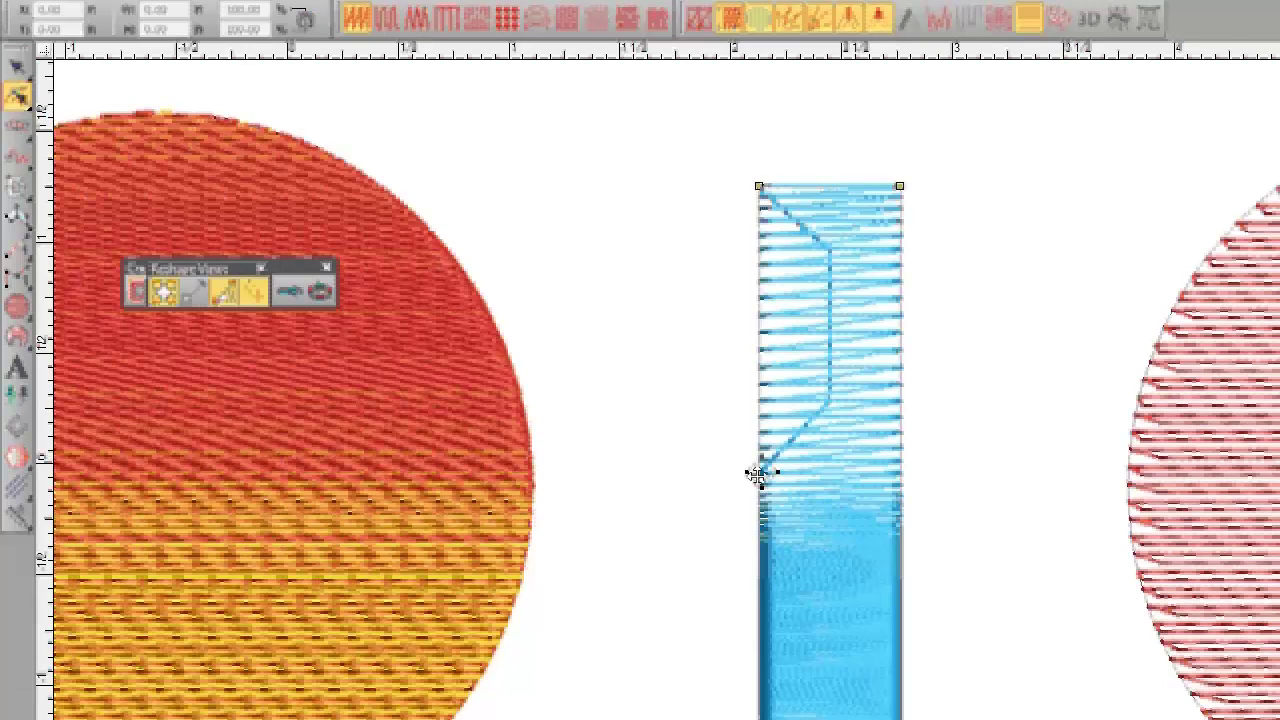
drag(761, 477, 760, 186)
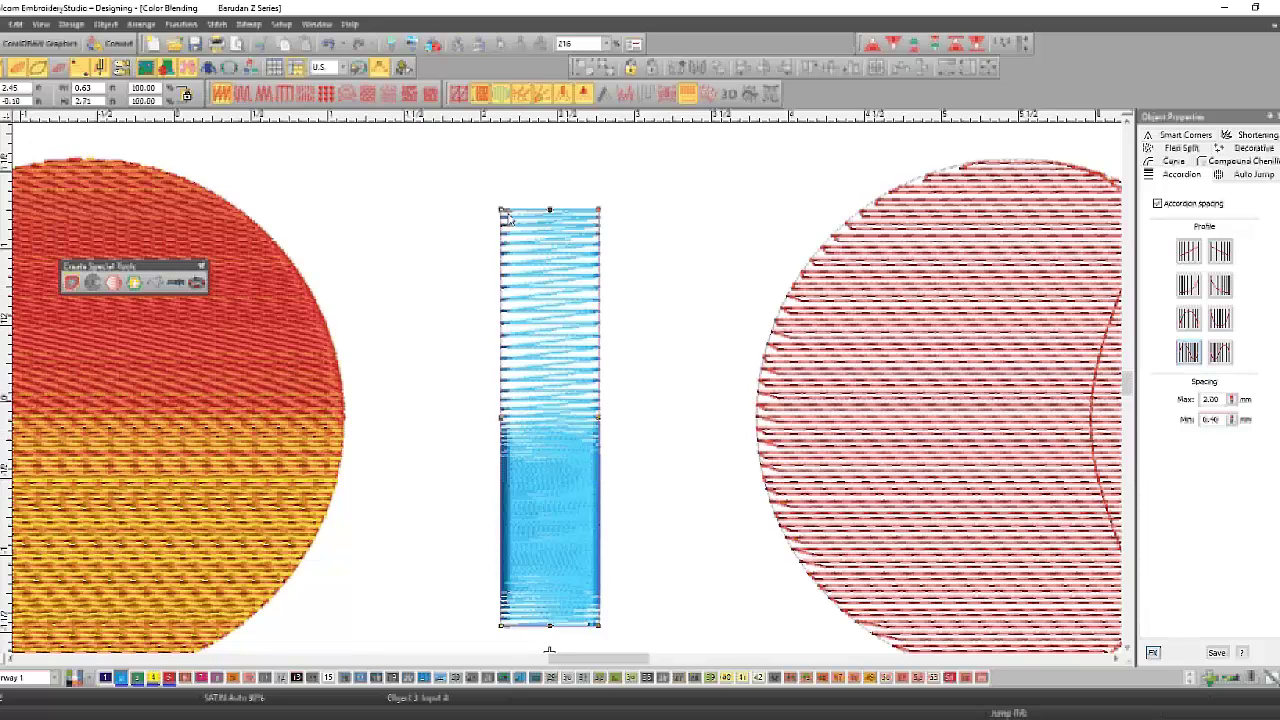
click(1115, 658)
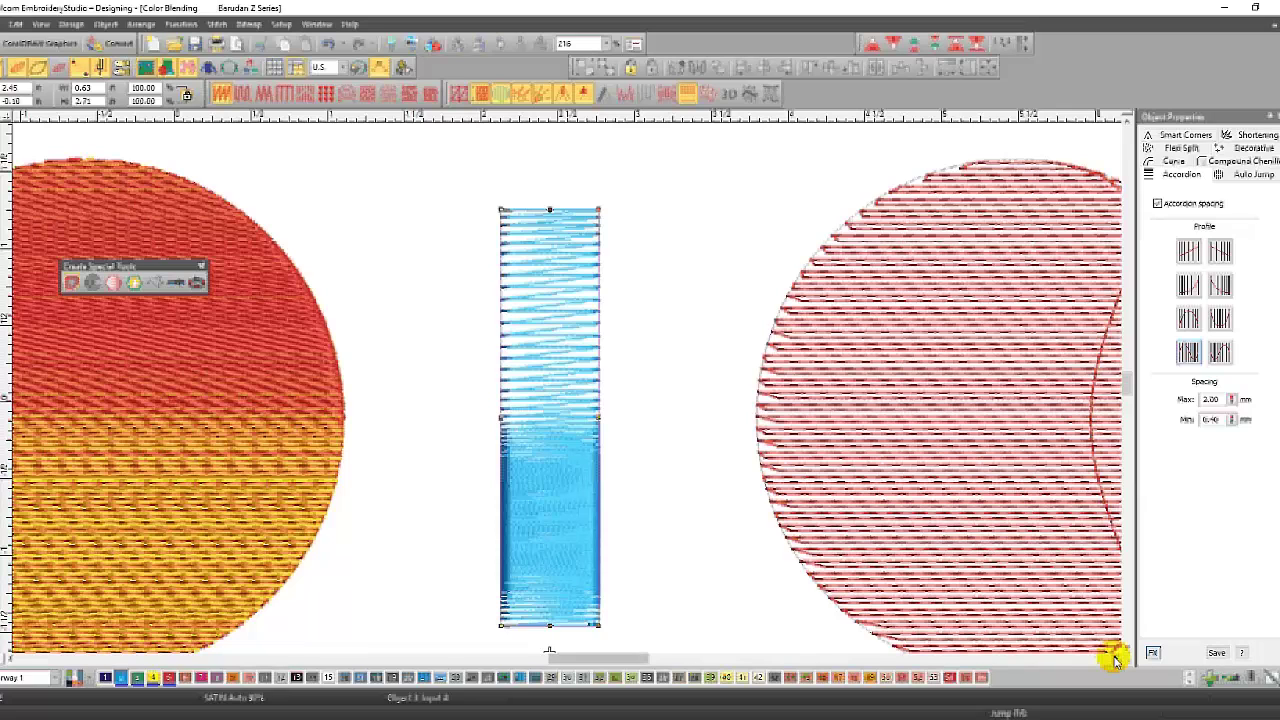
Select the red circle and toggle accordion spacing on and back off in its fill settings
drag(1115, 658, 1116, 662)
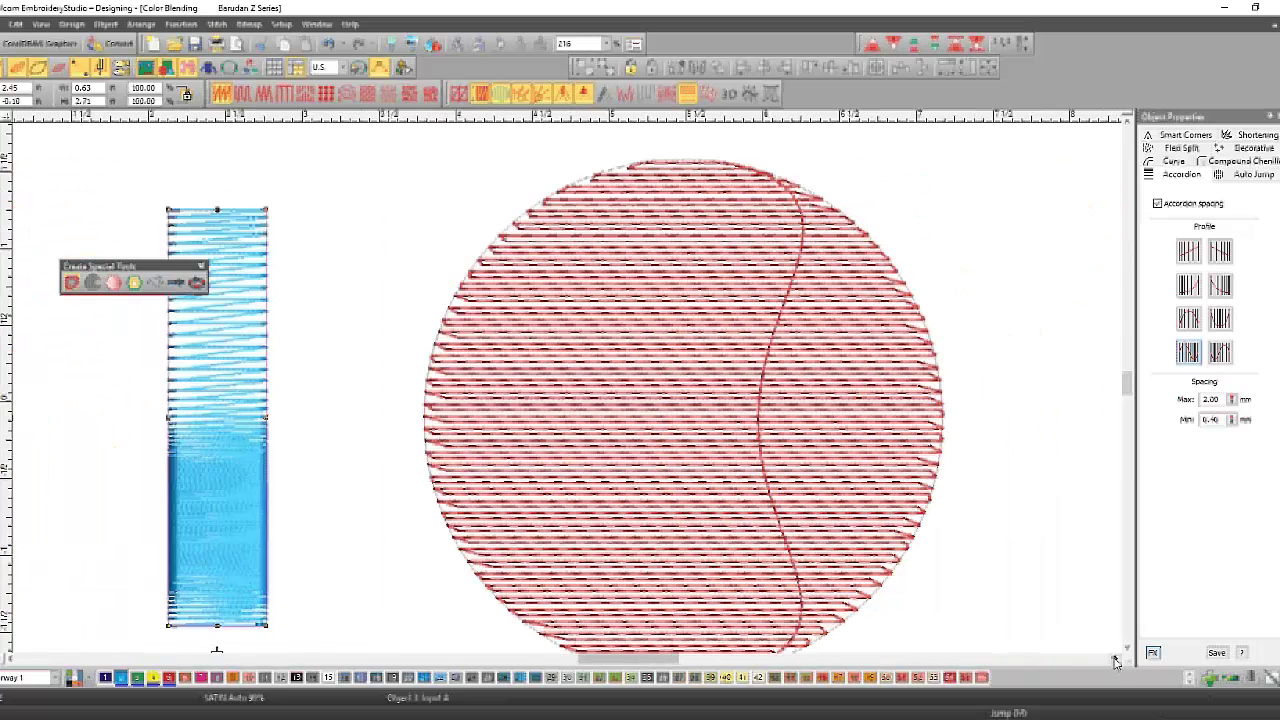
scroll(555, 163, down, 1)
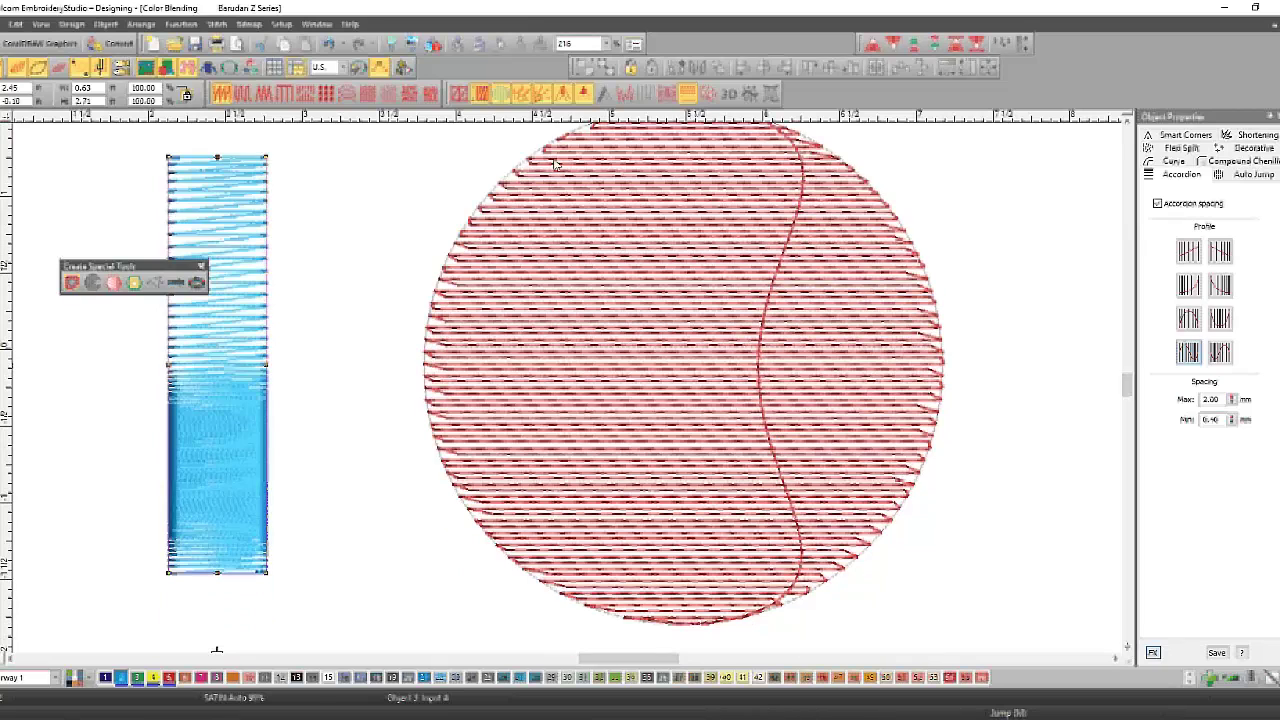
click(686, 213)
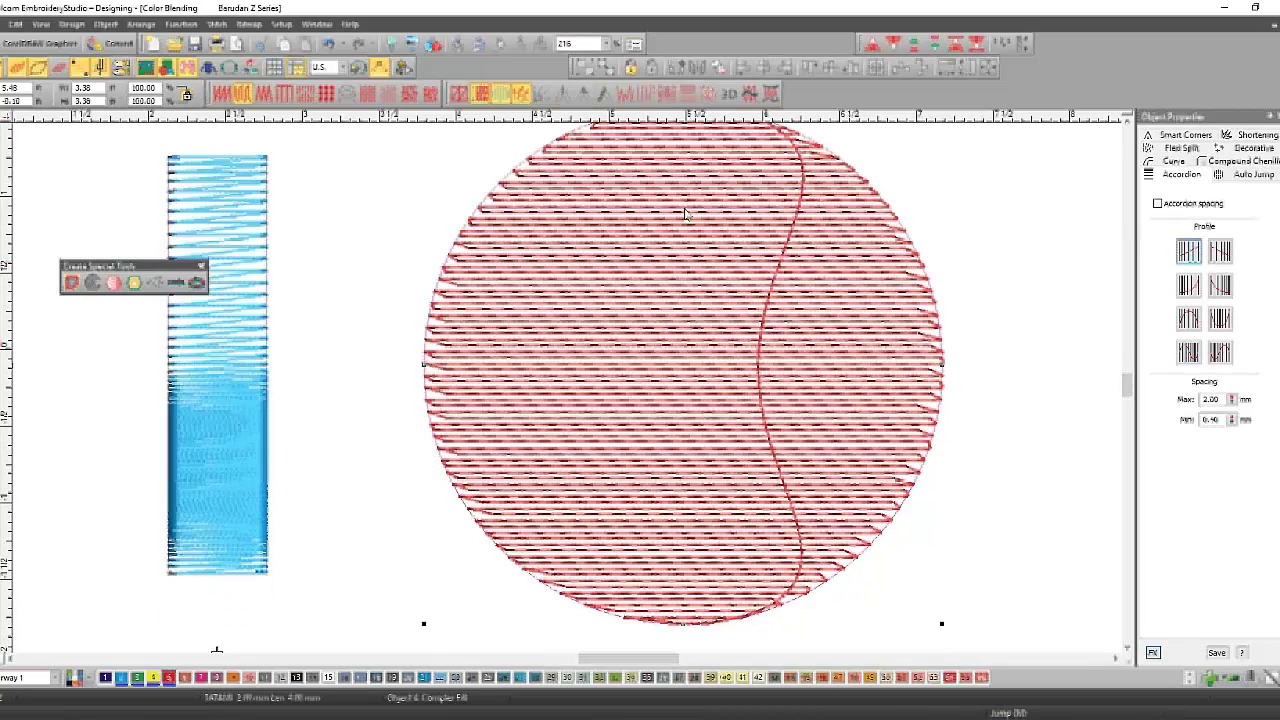
click(1152, 650)
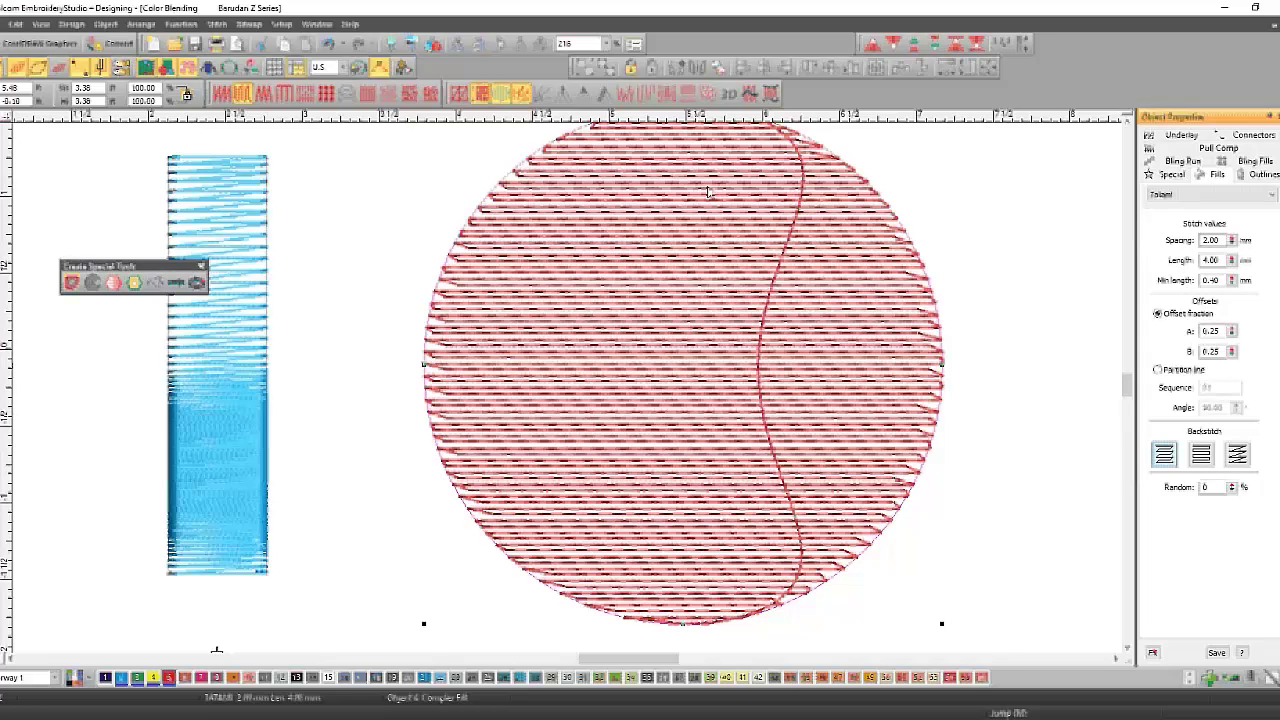
click(687, 95)
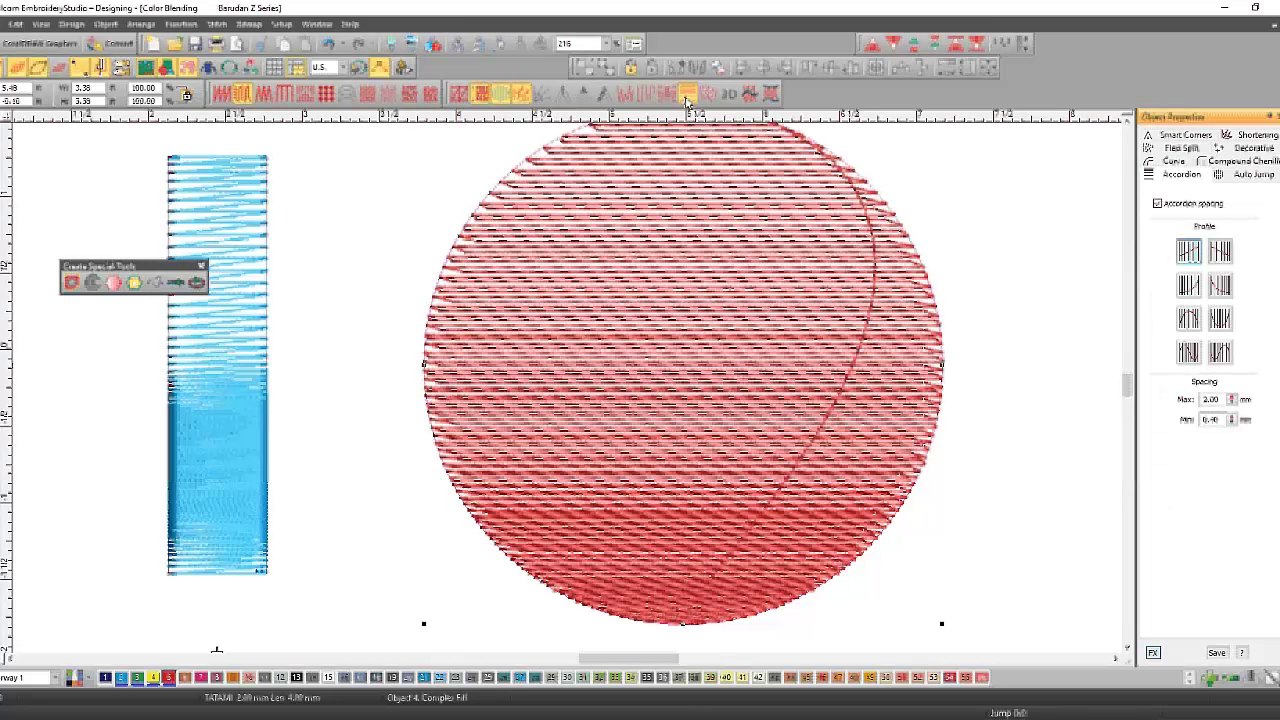
click(687, 95)
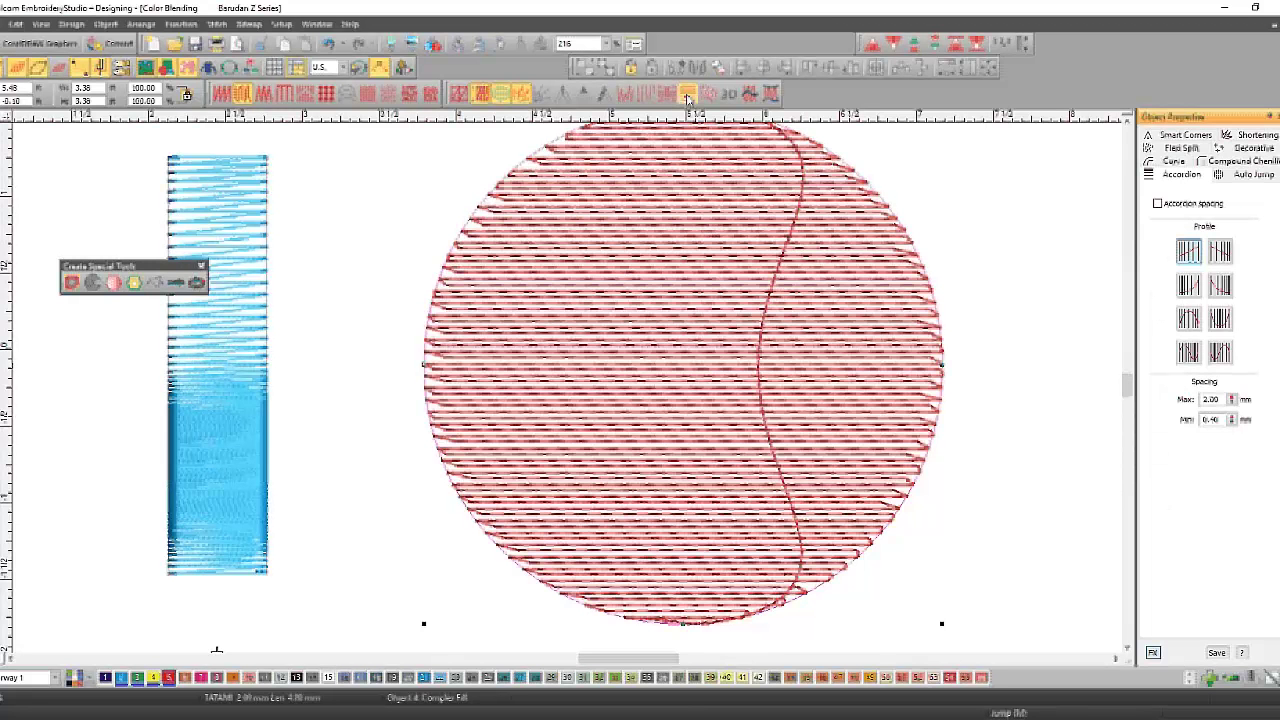
Restitch the red circle as a Trapunto fill and zoom to the whole design
click(731, 245)
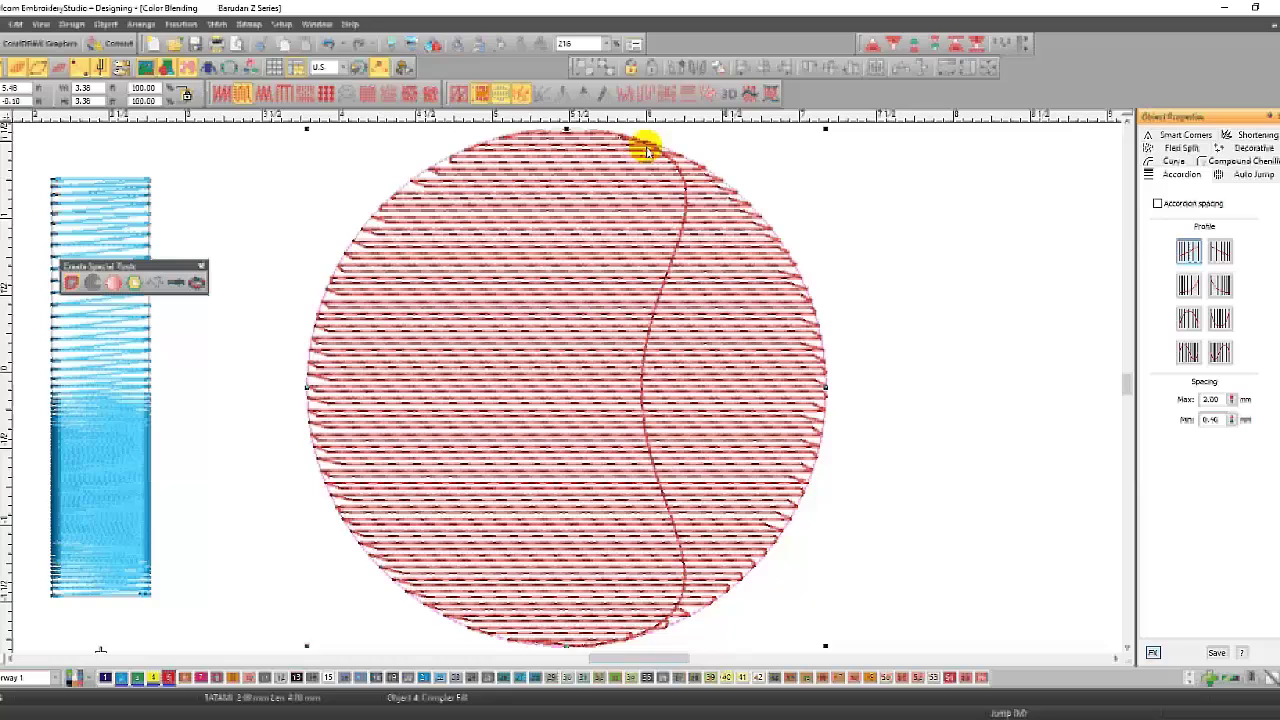
click(645, 97)
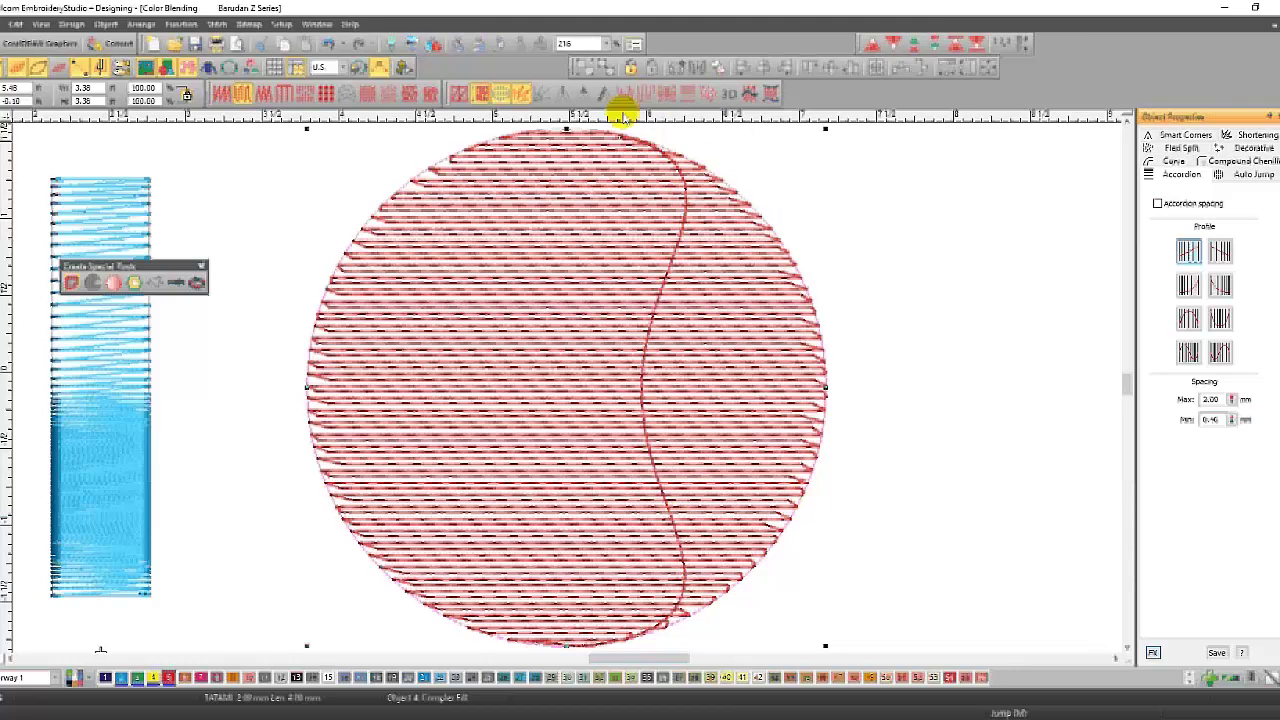
click(645, 93)
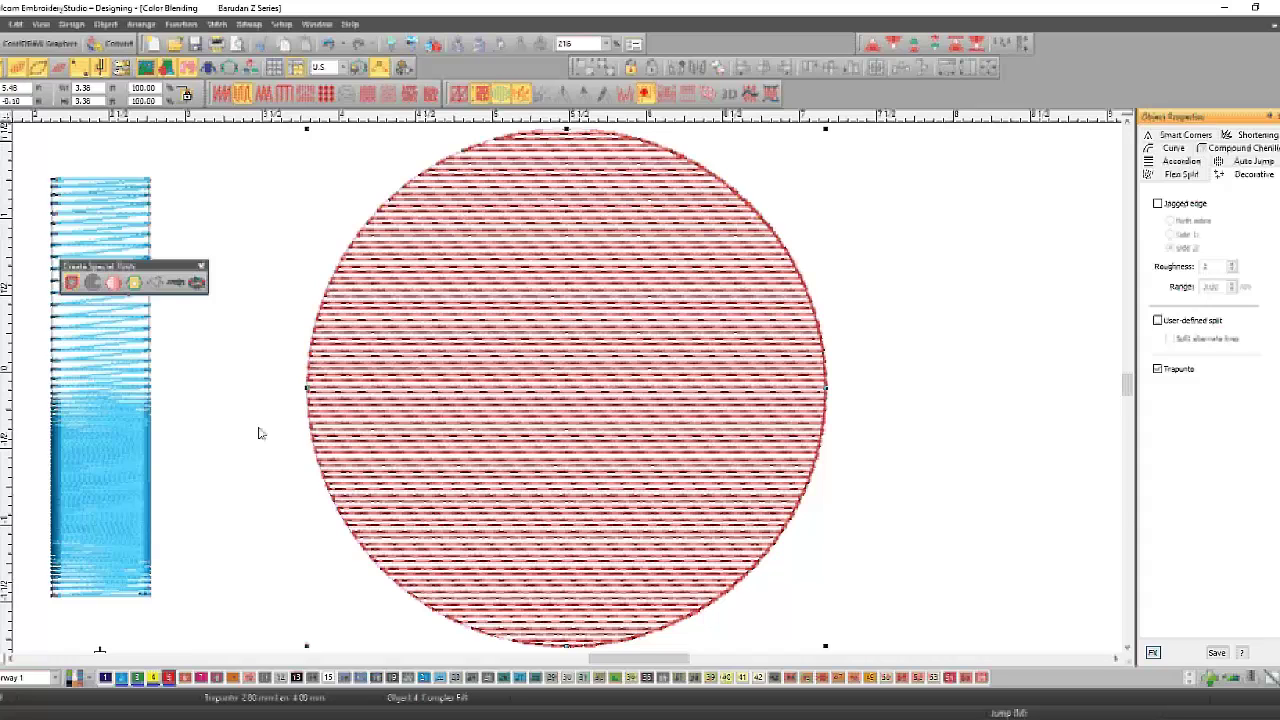
key(0)
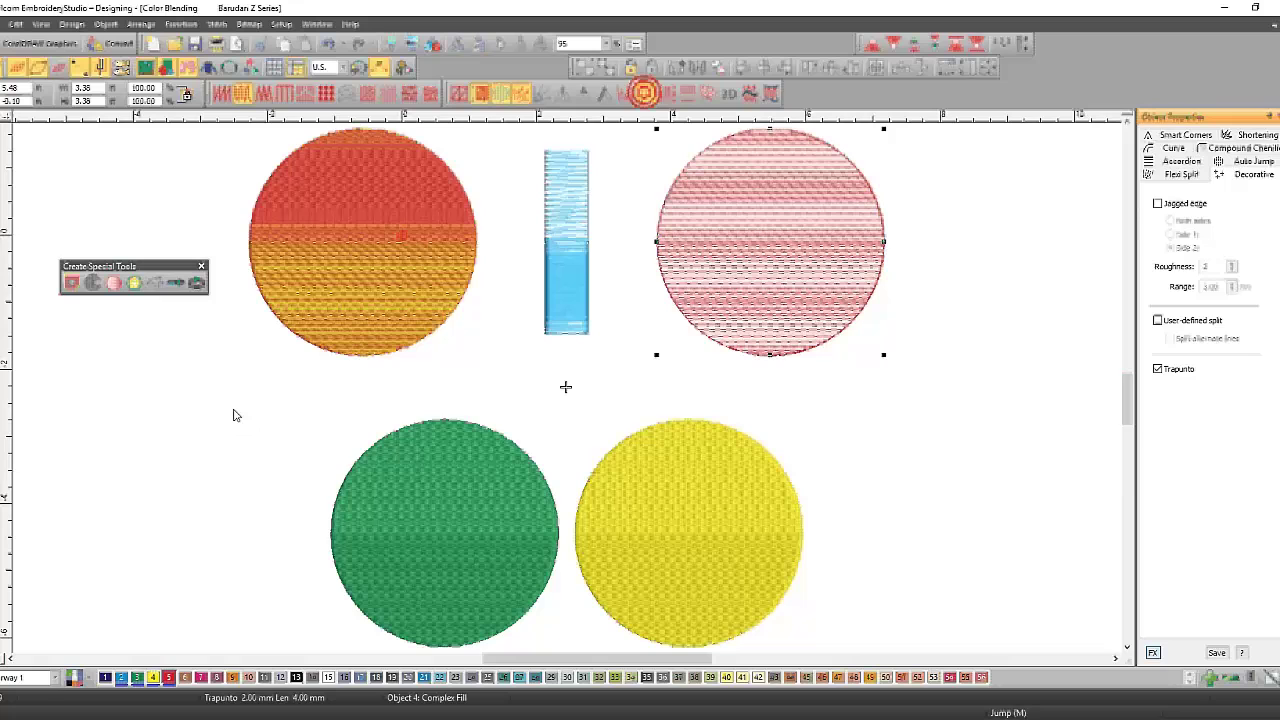
Select and zoom to the green circle, then give it a Stipple Fill
click(479, 541)
key(shift+0)
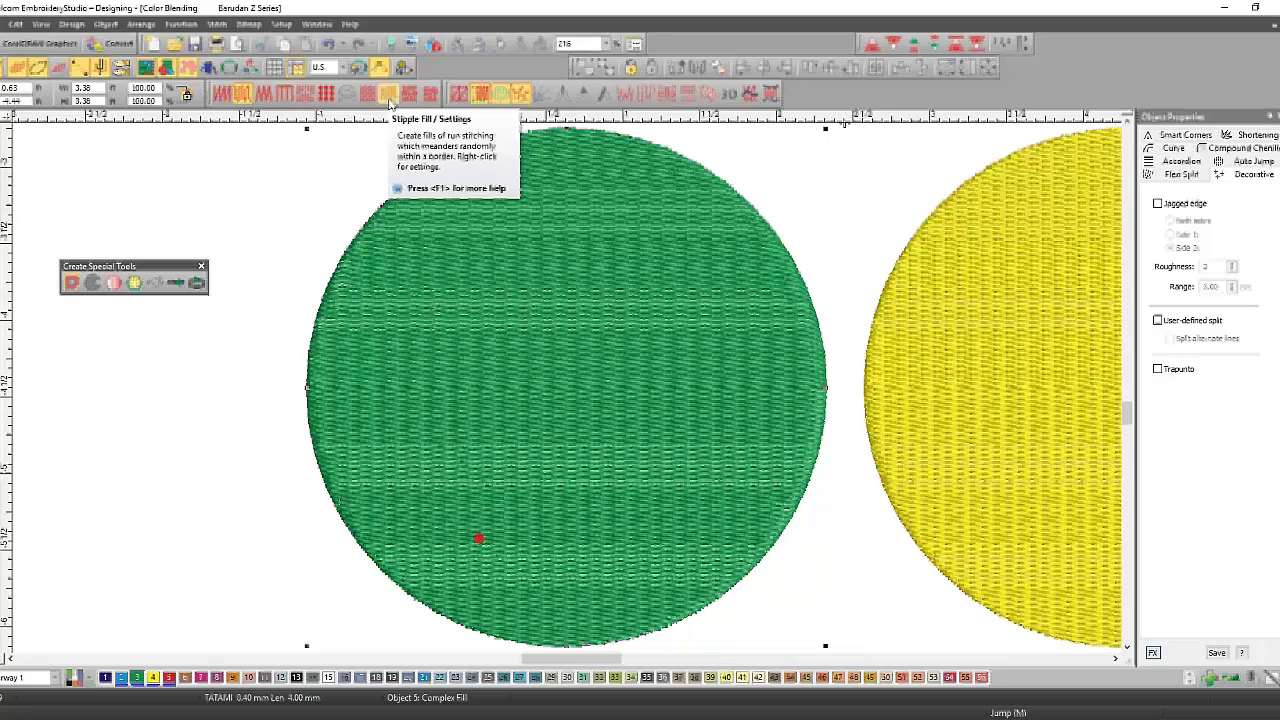
click(389, 98)
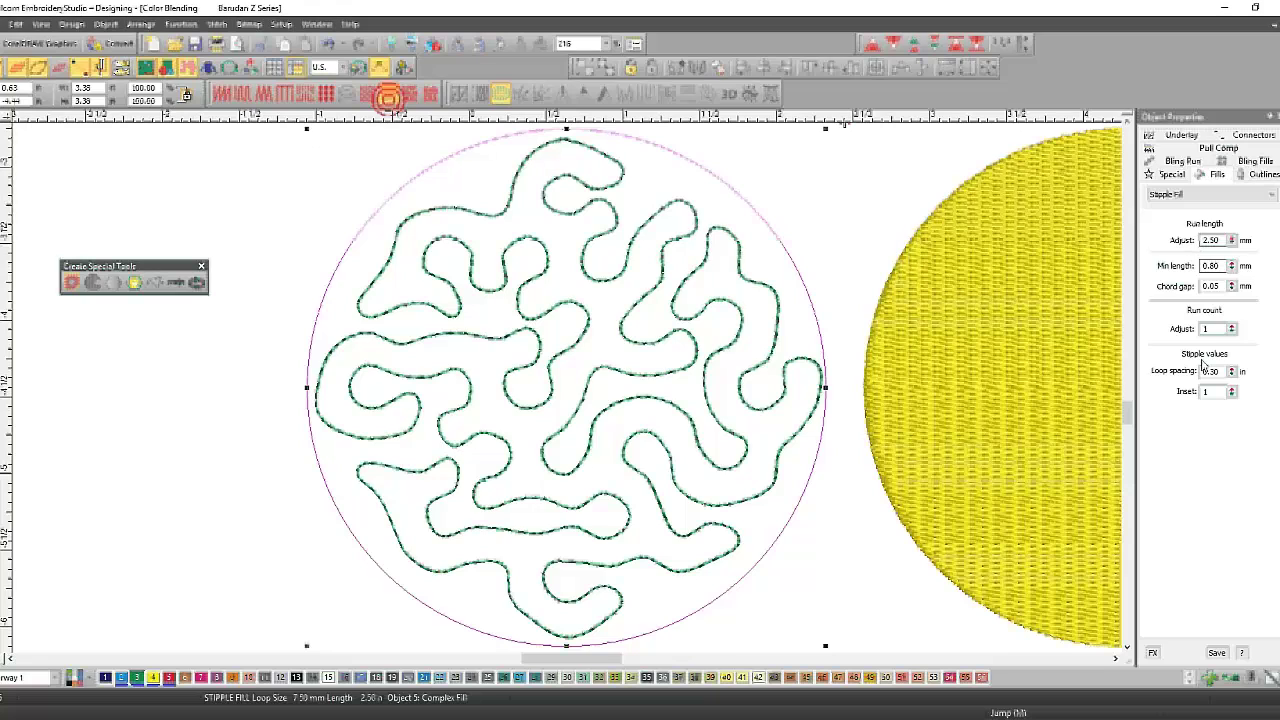
Reduce the stipple loop spacing from 0.30 to 0.10 in
click(1213, 391)
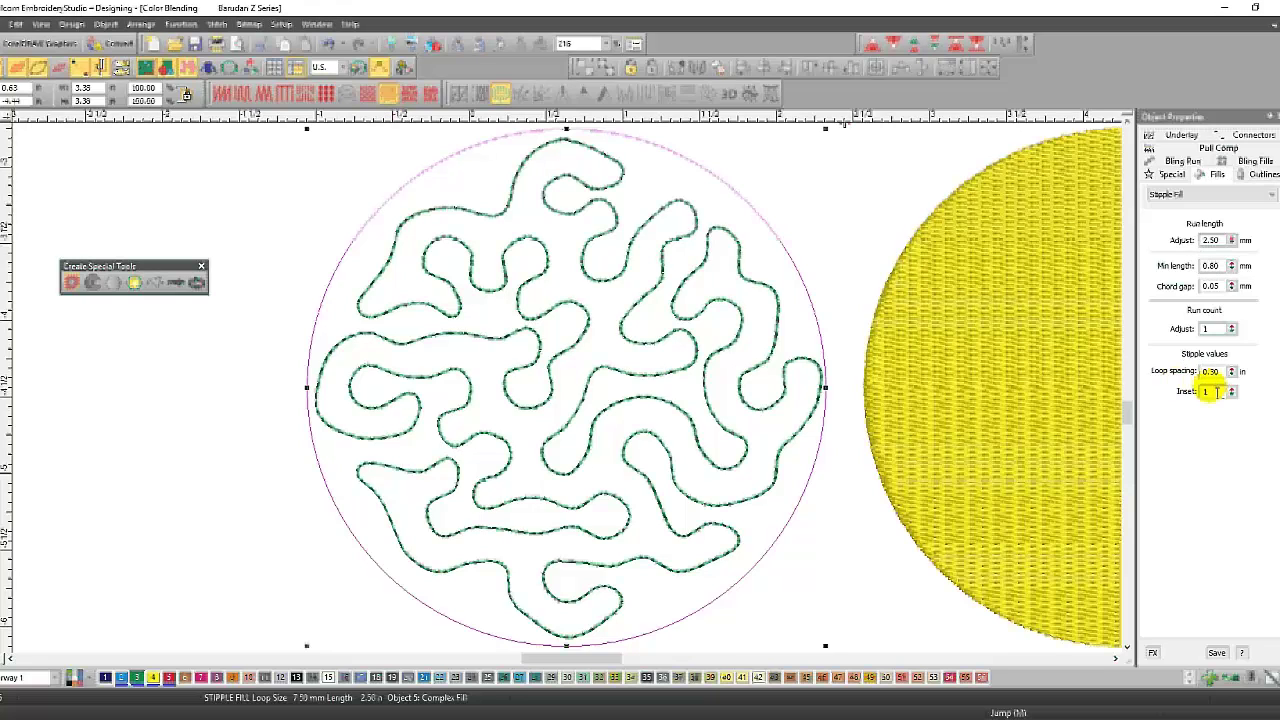
click(1211, 372)
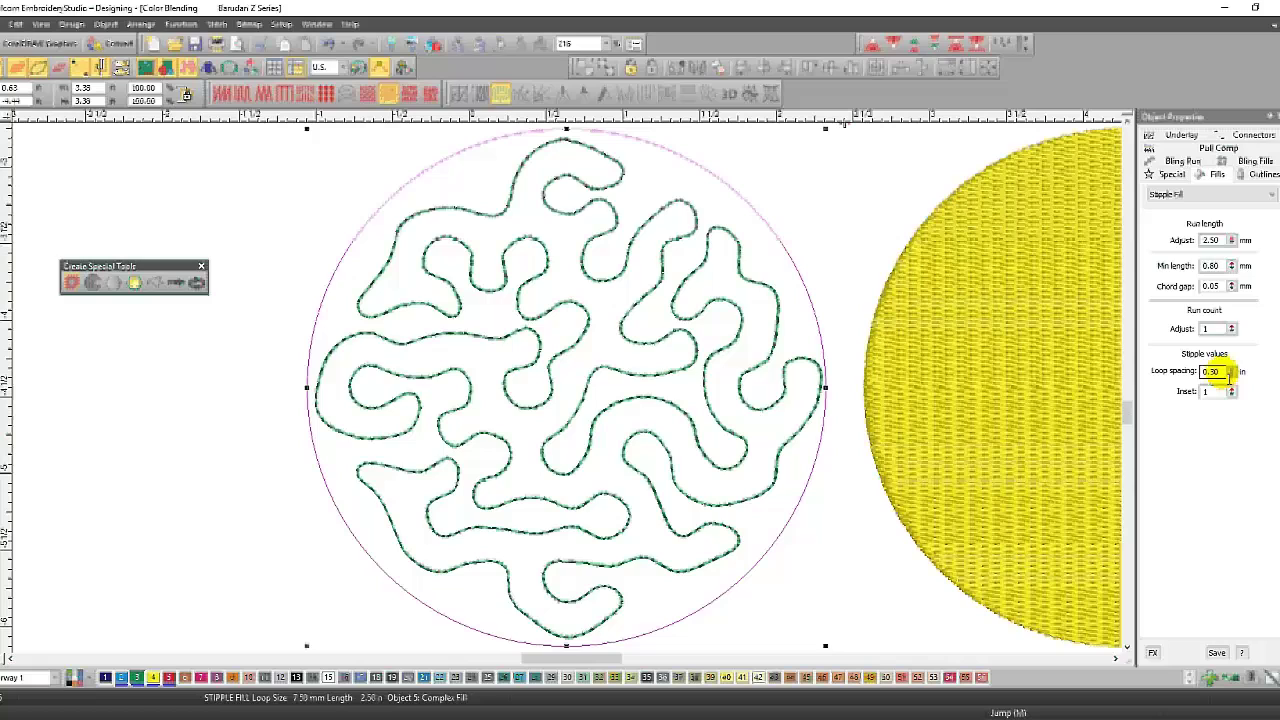
drag(1229, 375, 1168, 382)
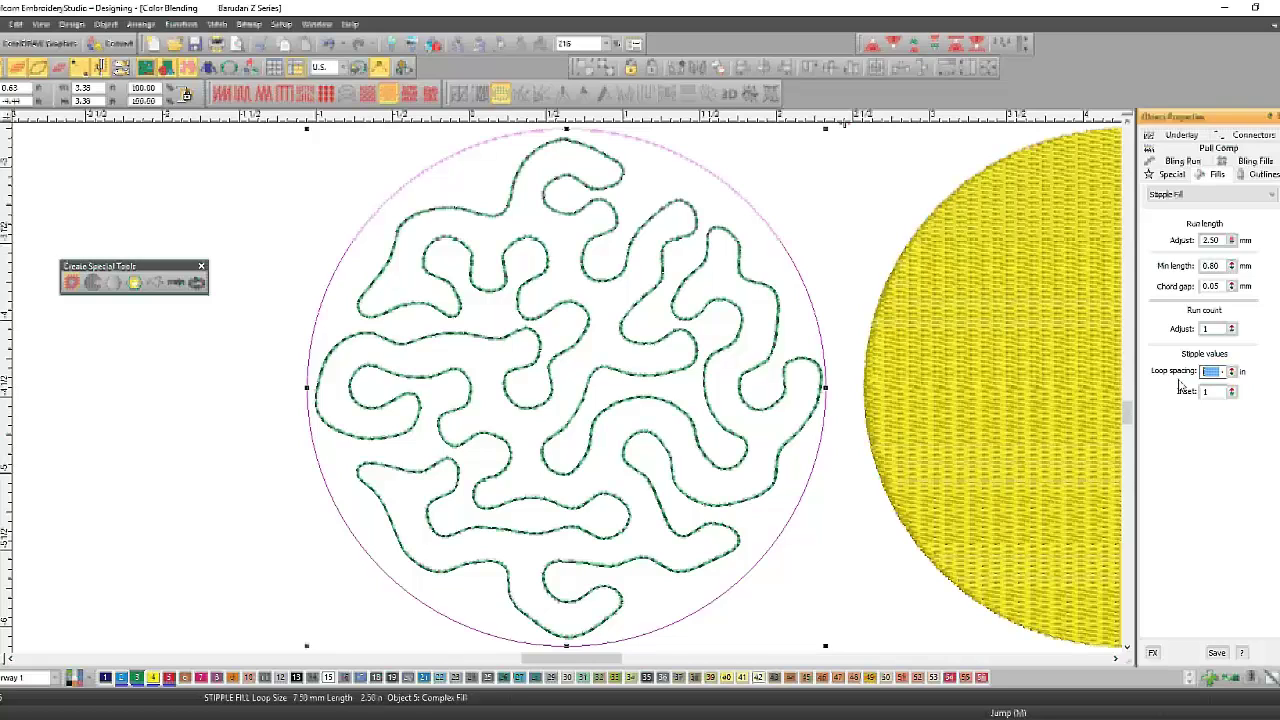
text(.1)
key(Return)
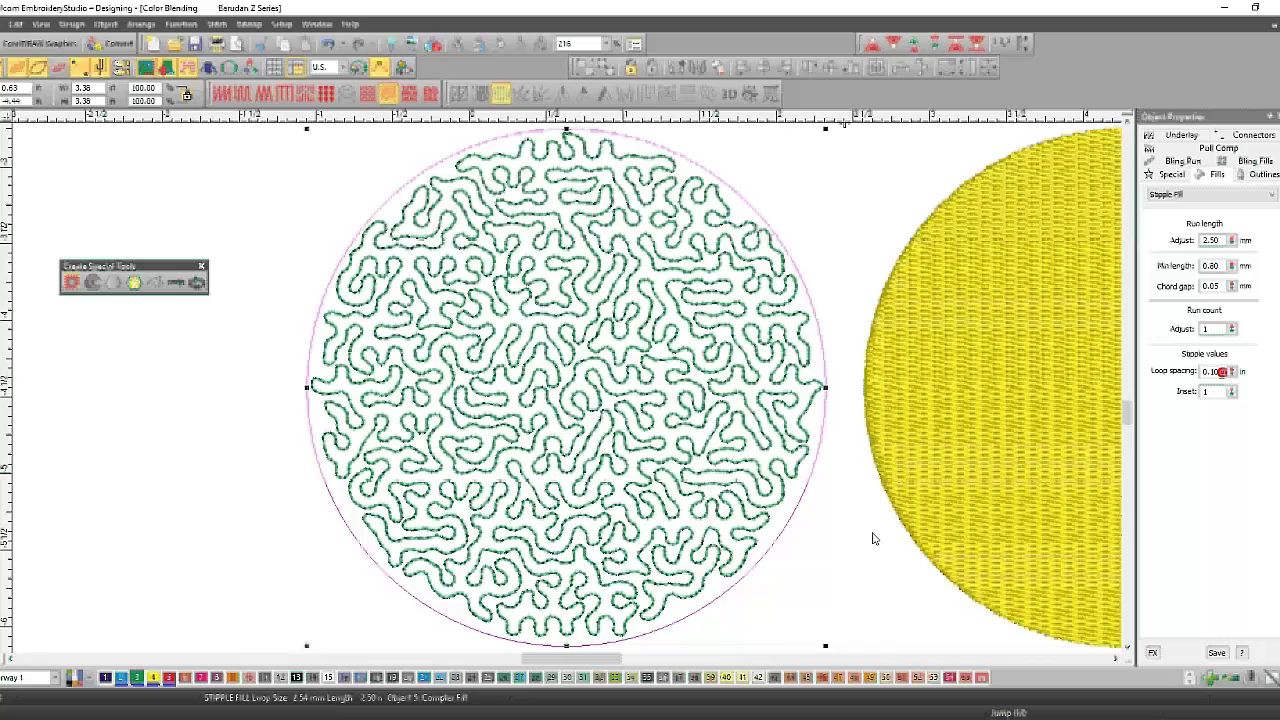
Change the green fill to Stipple Backstitch, then Stipple Stemstitch, and select the yellow circle
click(1222, 371)
click(1194, 197)
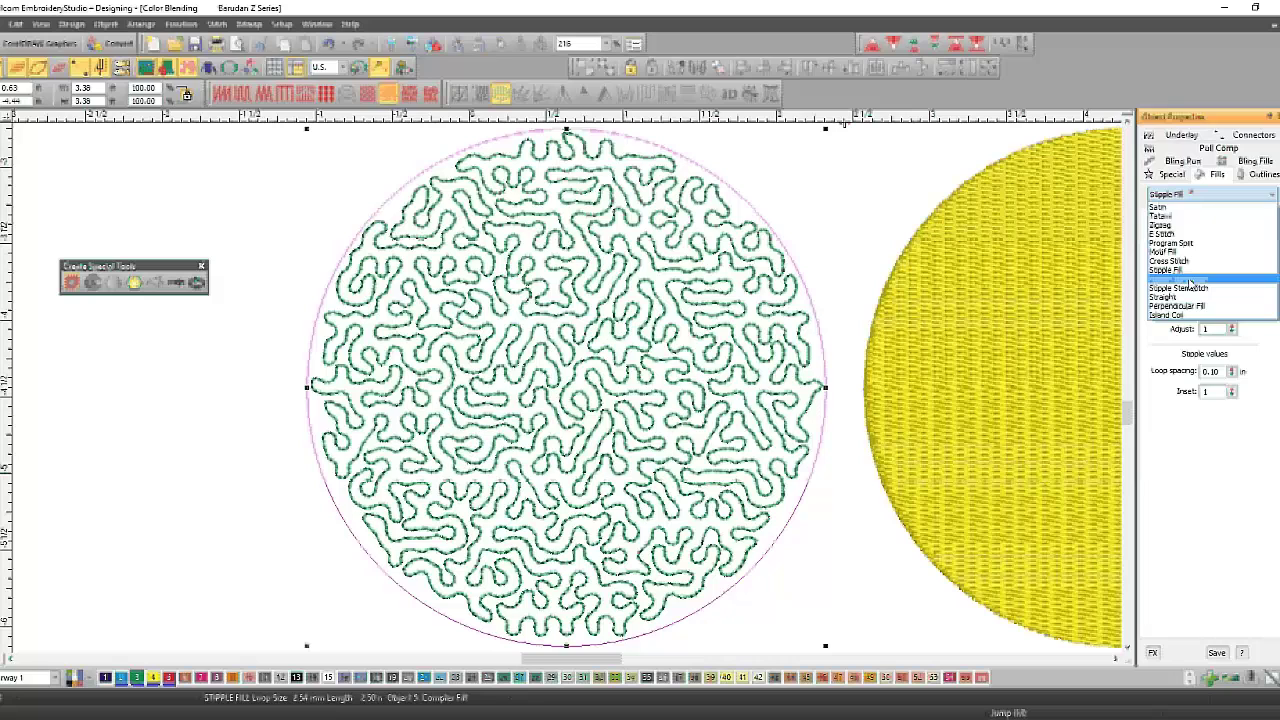
click(1191, 284)
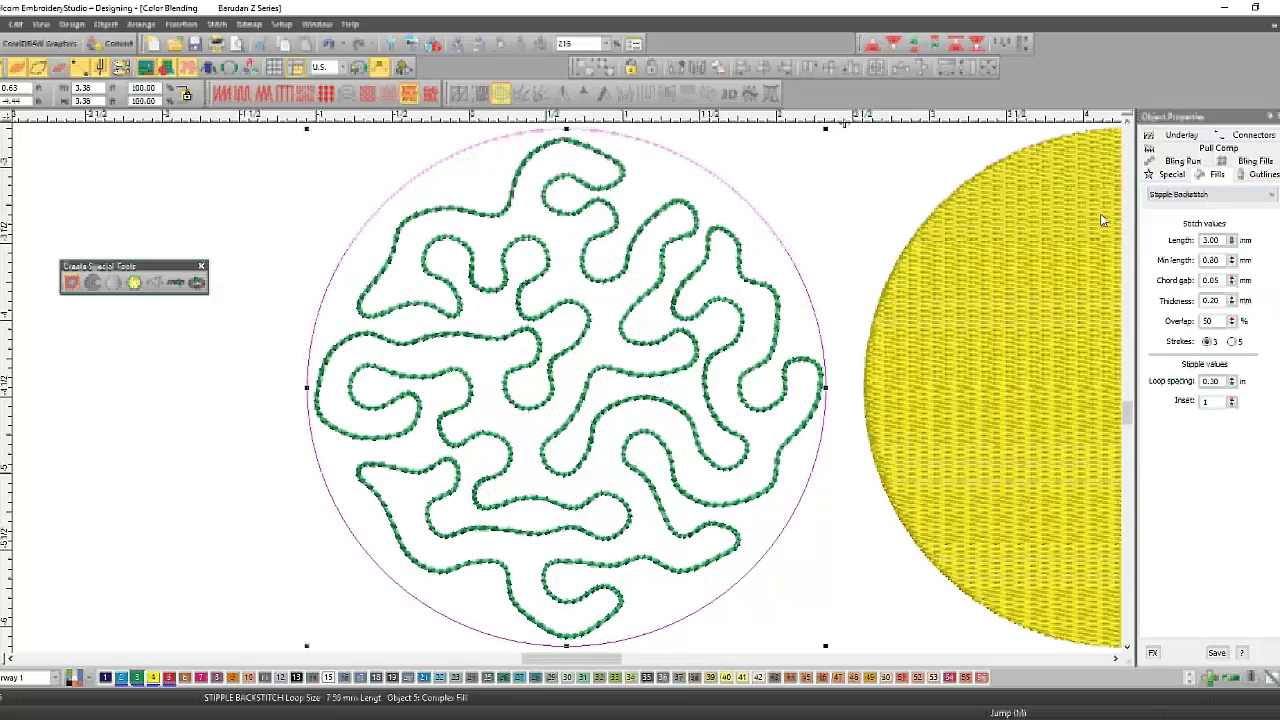
click(1209, 195)
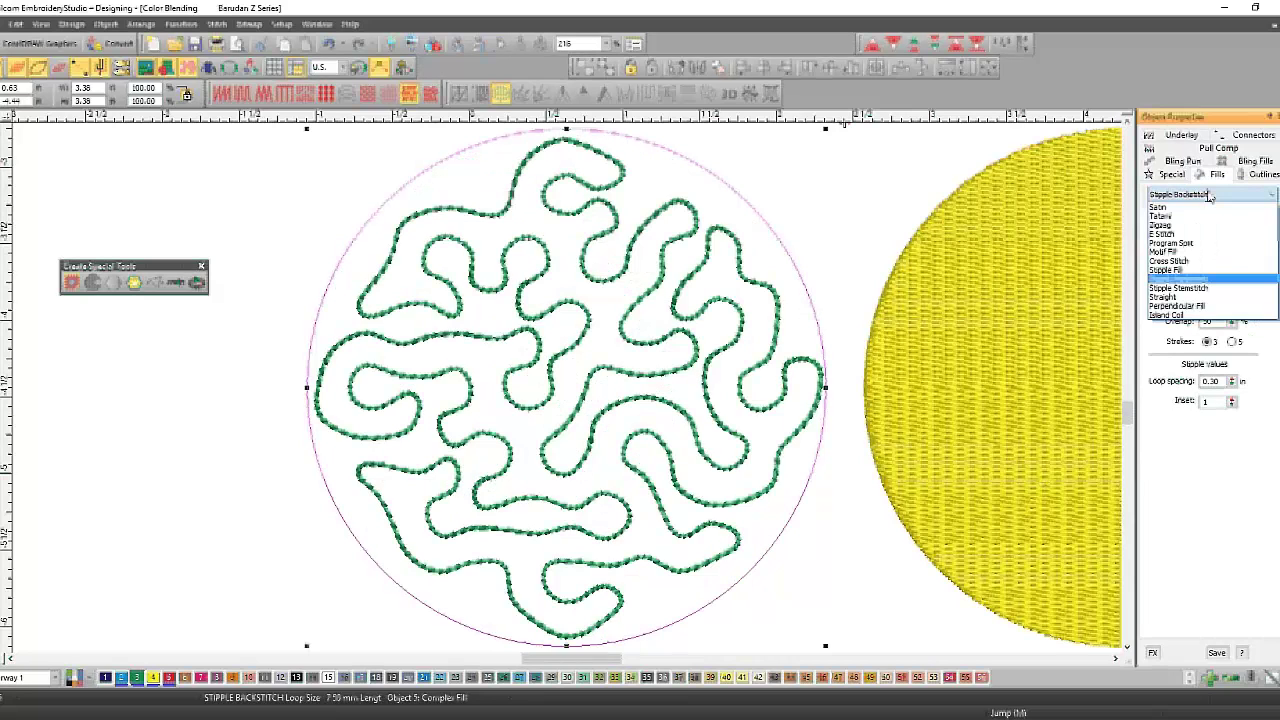
click(1192, 289)
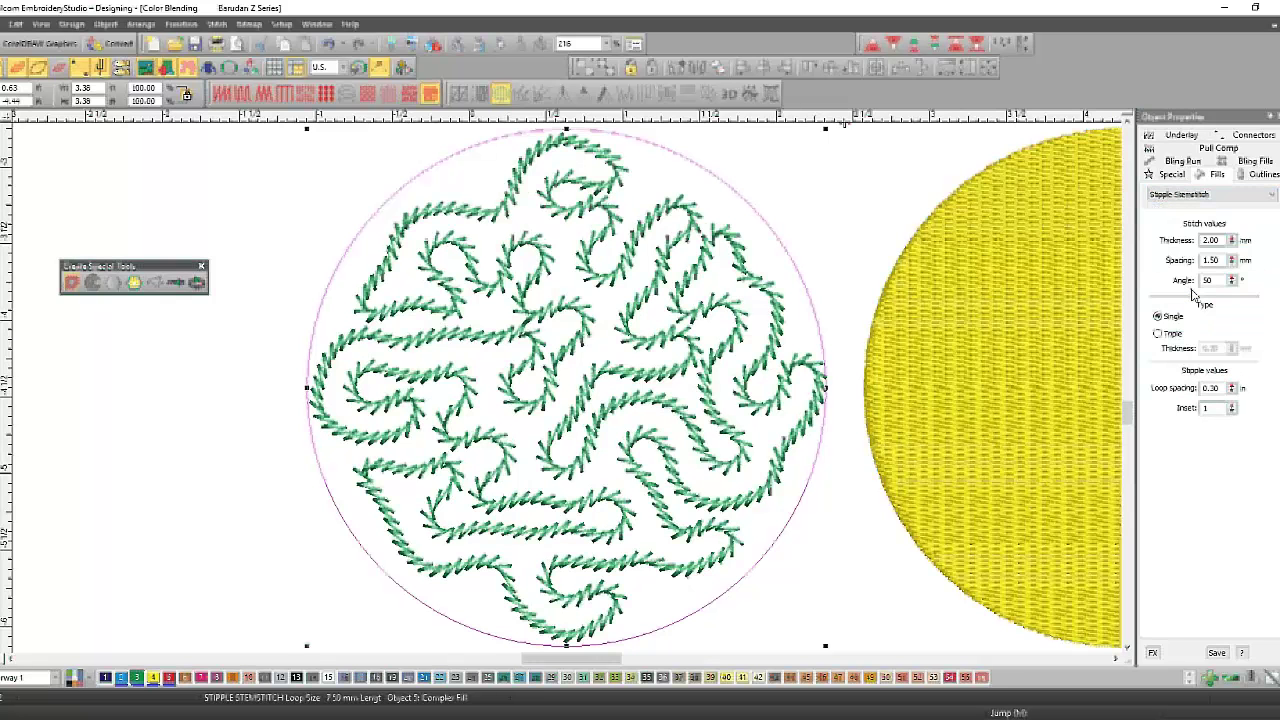
click(1114, 659)
click(655, 251)
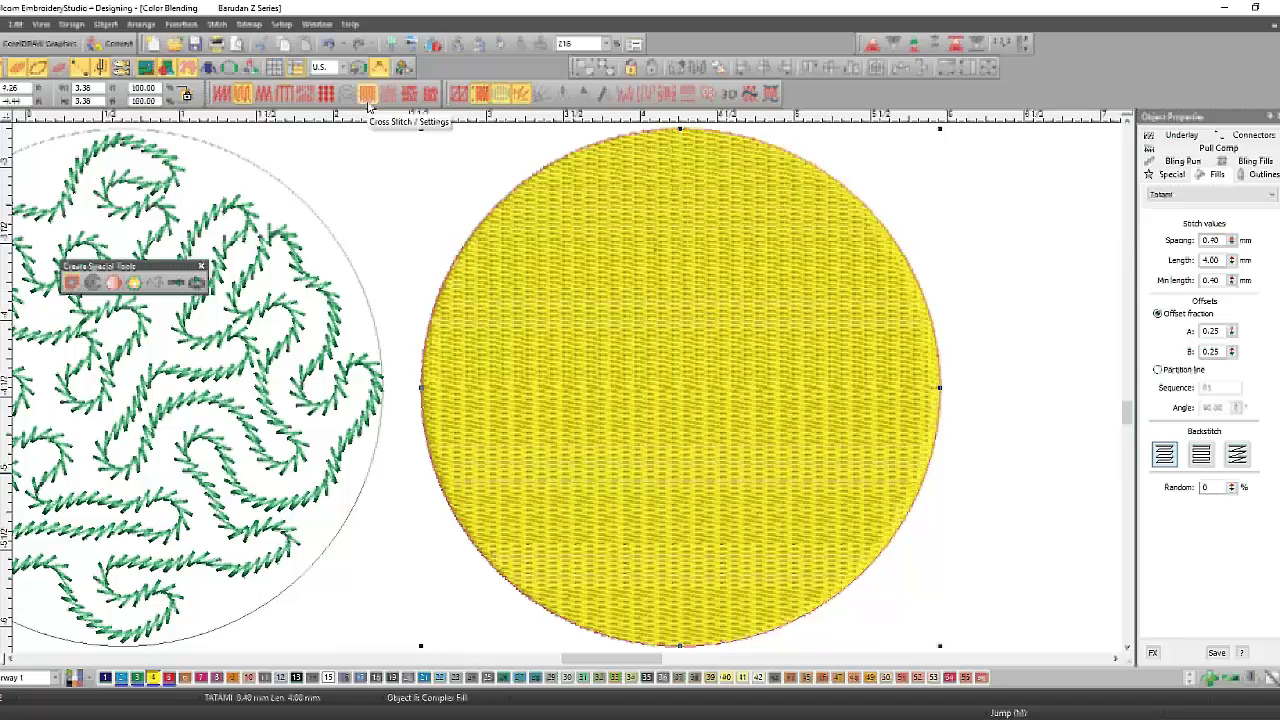
Change the yellow circle to a Full Cross cross-stitch fill (14.0 stitches/inch) and show the Color-Object List
click(368, 94)
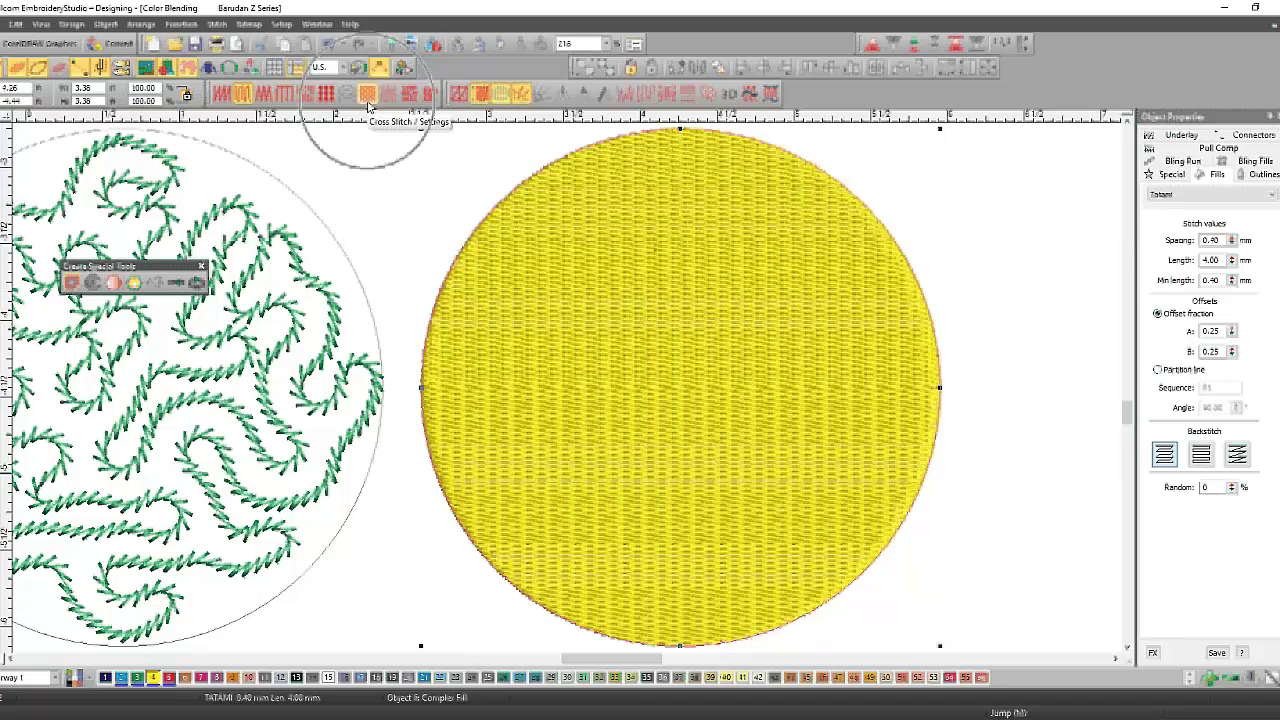
click(1215, 196)
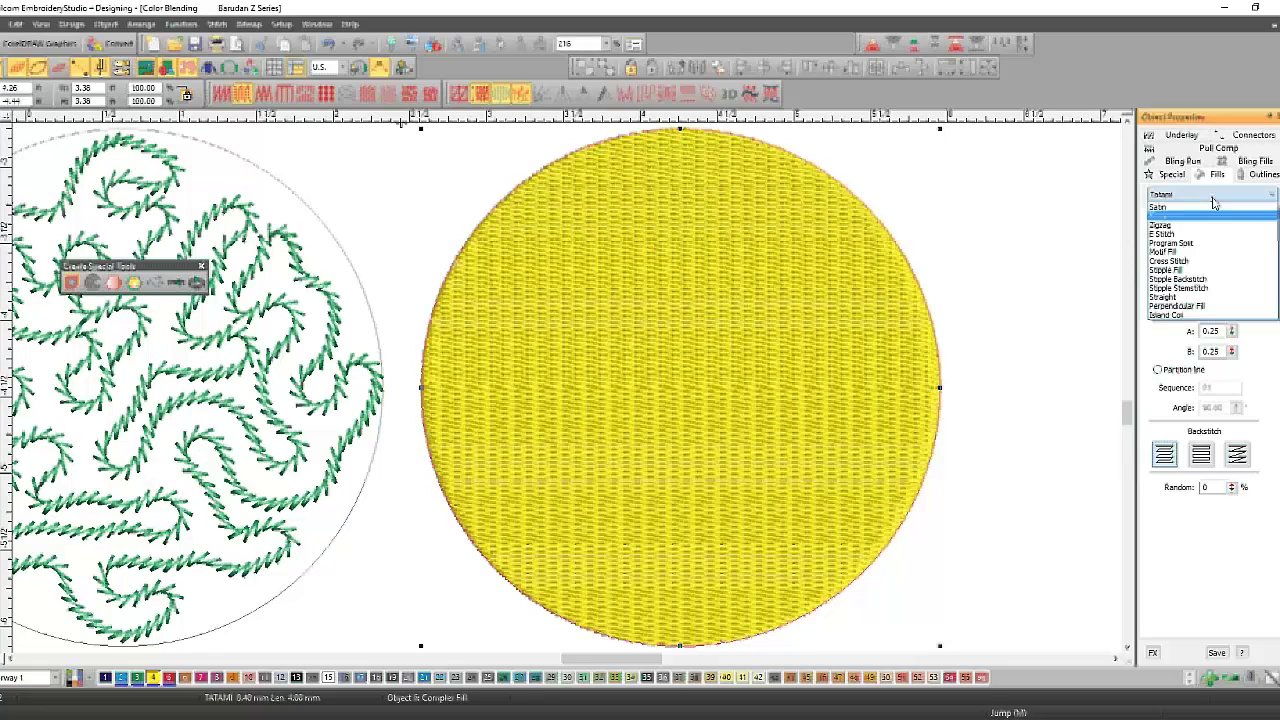
click(1200, 260)
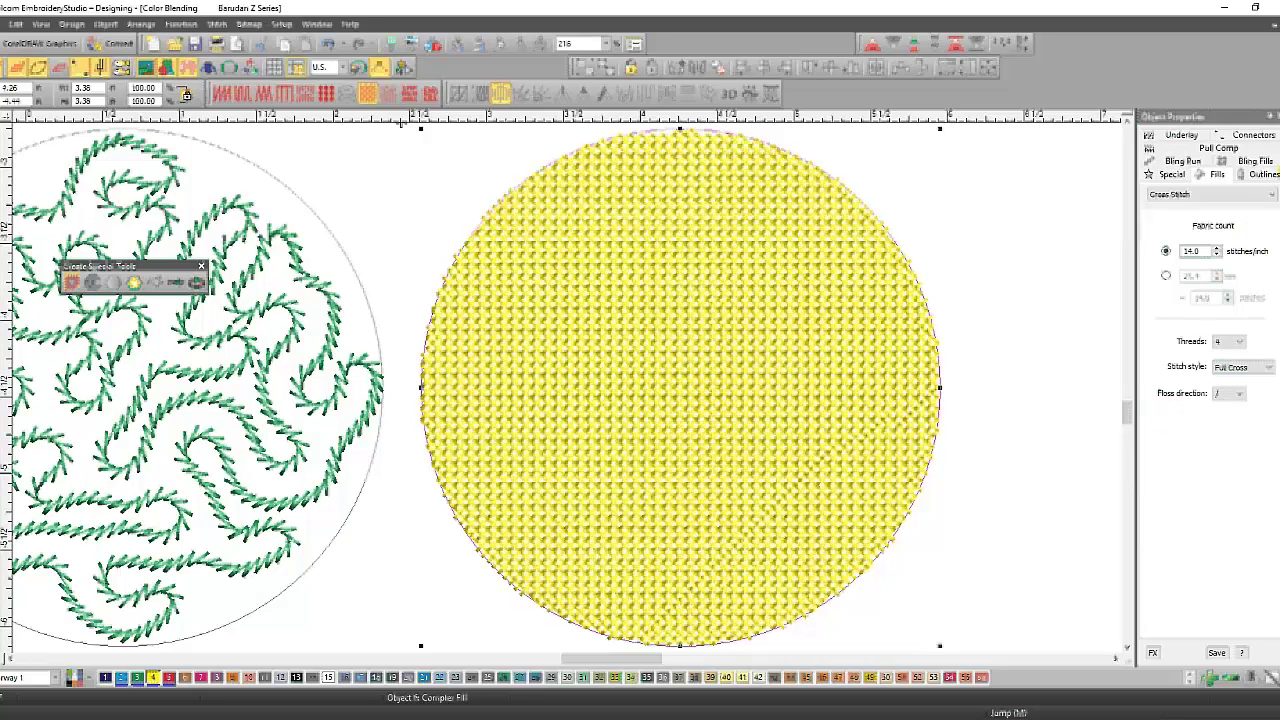
key(ctrl+shift+c)
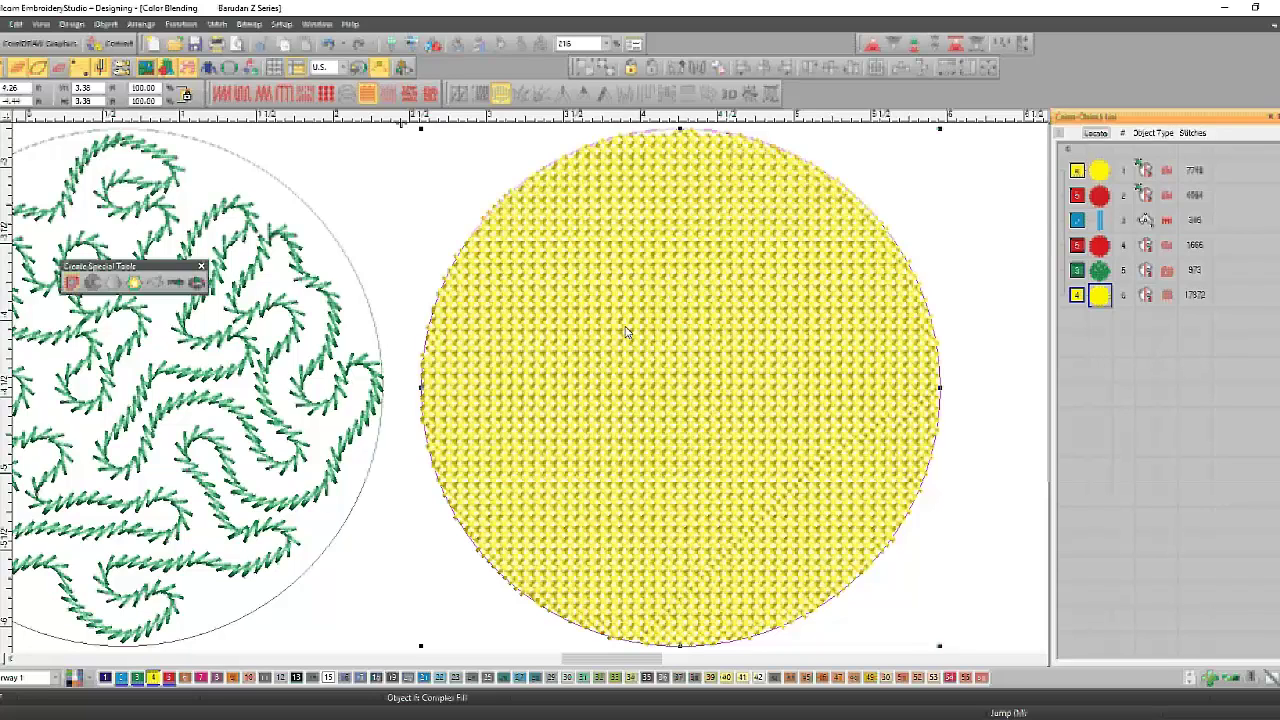
Deselect the yellow circle and zoom out to view all four circles beside the blue column
click(730, 128)
click(403, 184)
key(0)
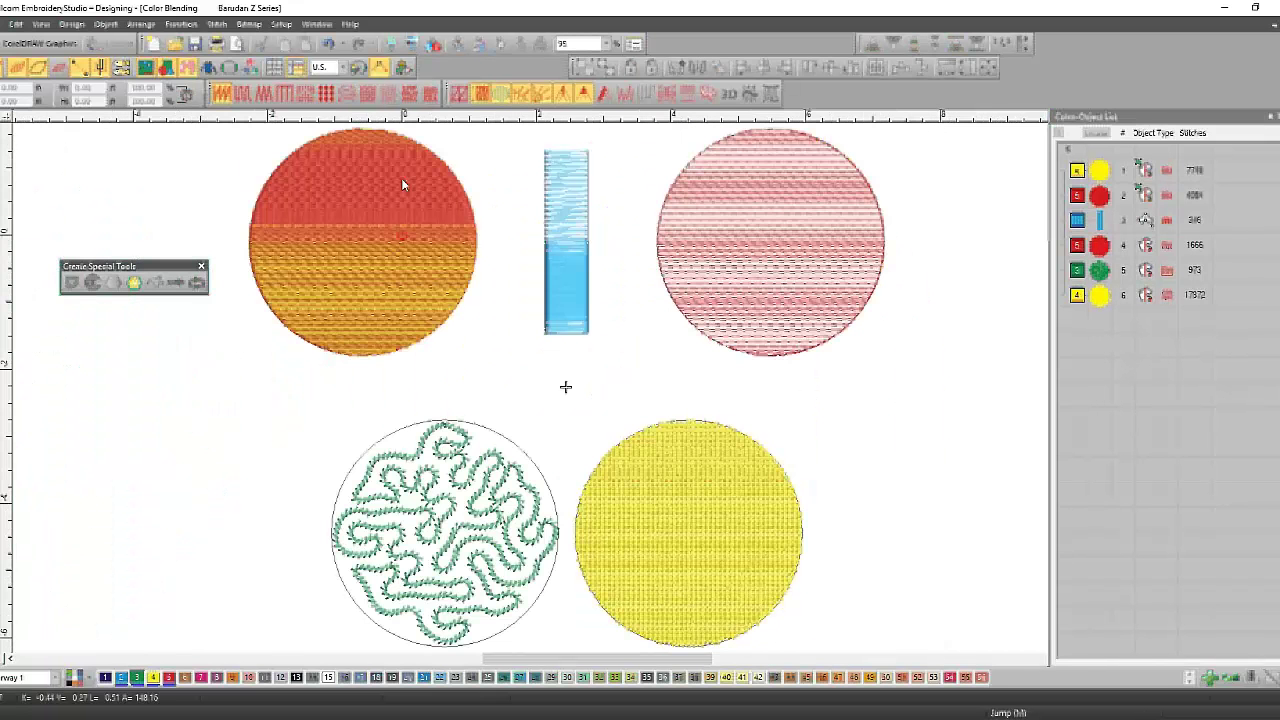